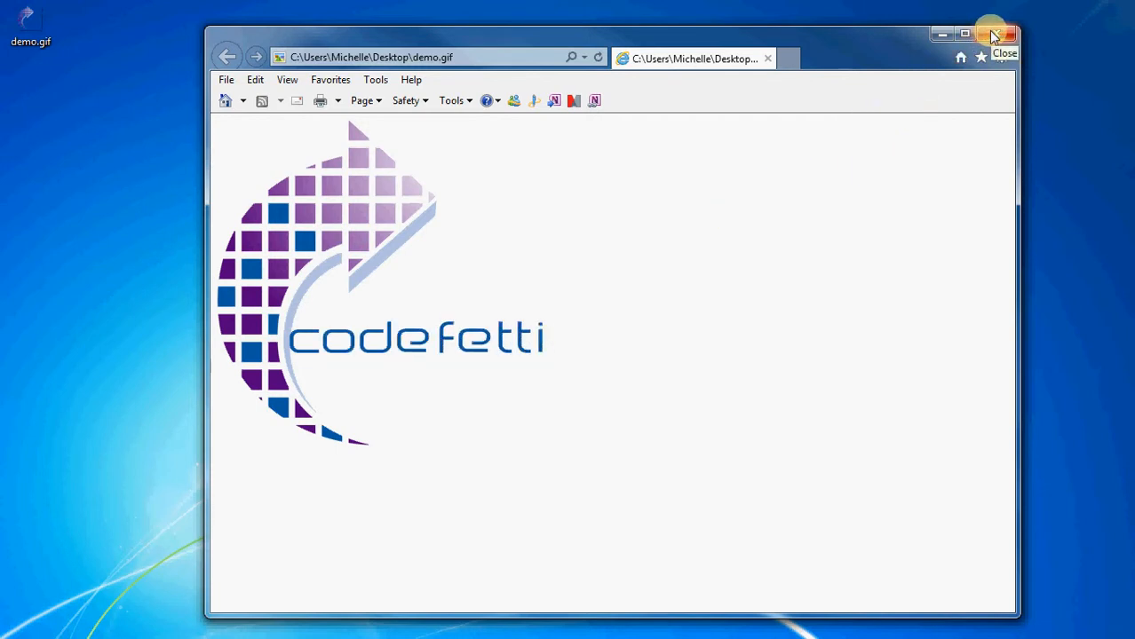
Switch to Photoshop and copy the arrow artwork from blue_arrow.png into demo.psd, placing it against the canvas's left side.
{"action": "left_click", "coordinate": [943, 36]}
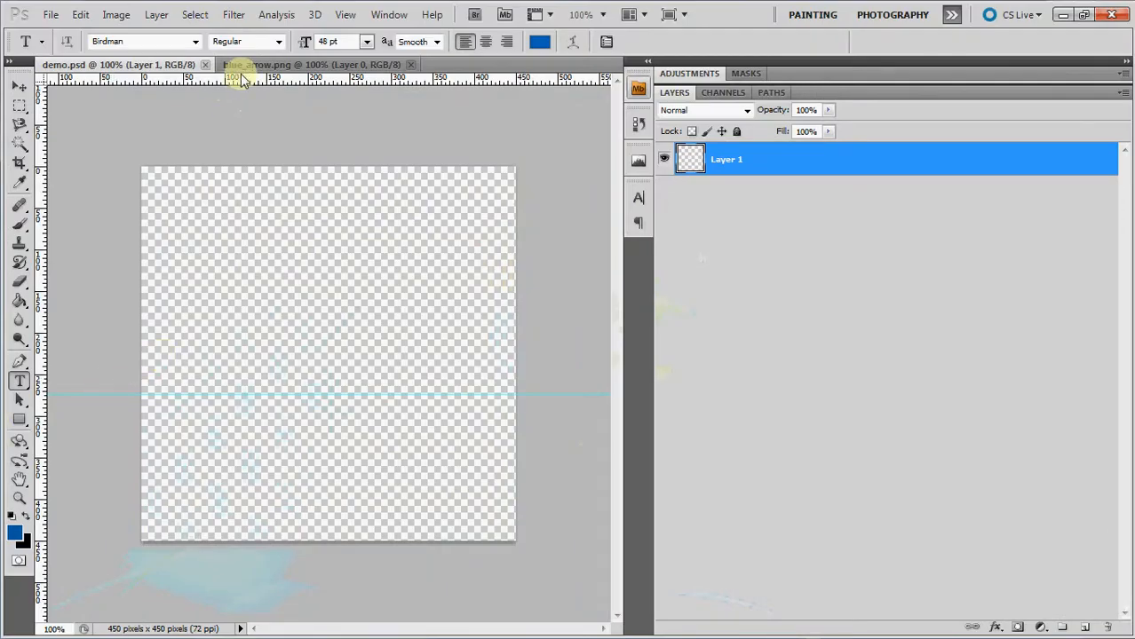
{"action": "left_click", "coordinate": [252, 66]}
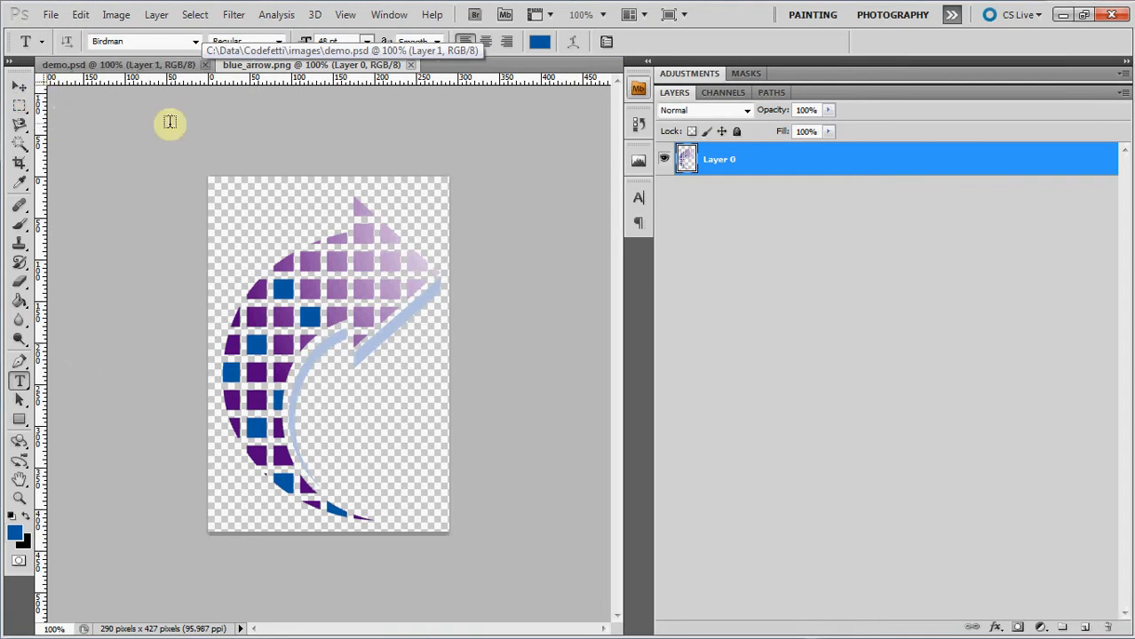
{"action": "left_click", "coordinate": [19, 86]}
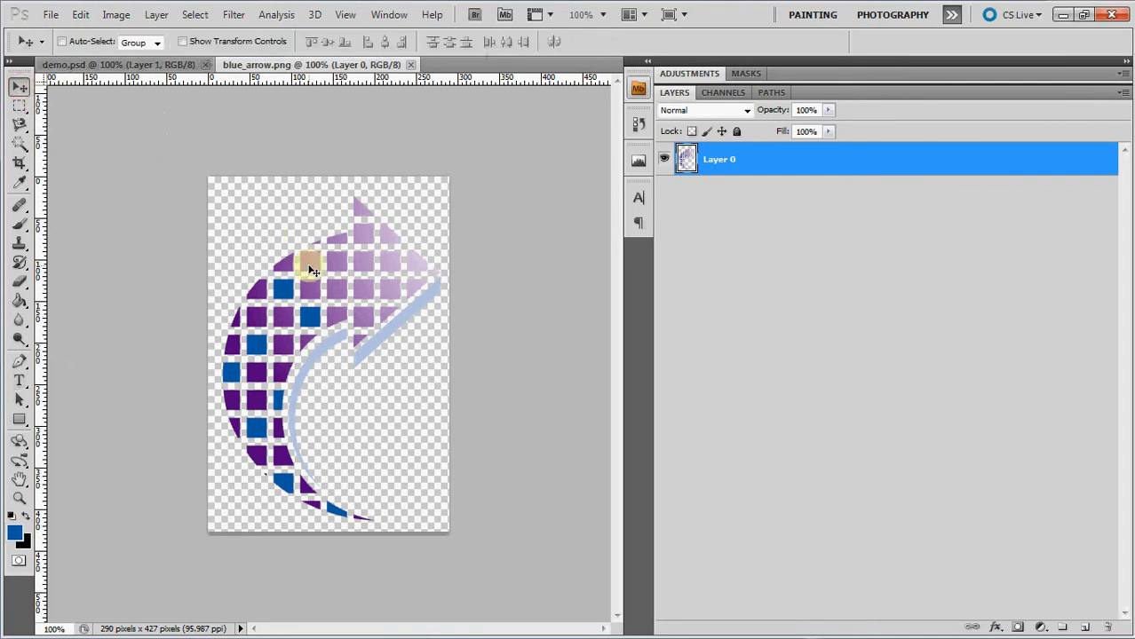
{"action": "left_click_drag", "start_coordinate": [313, 271], "coordinate": [229, 244]}
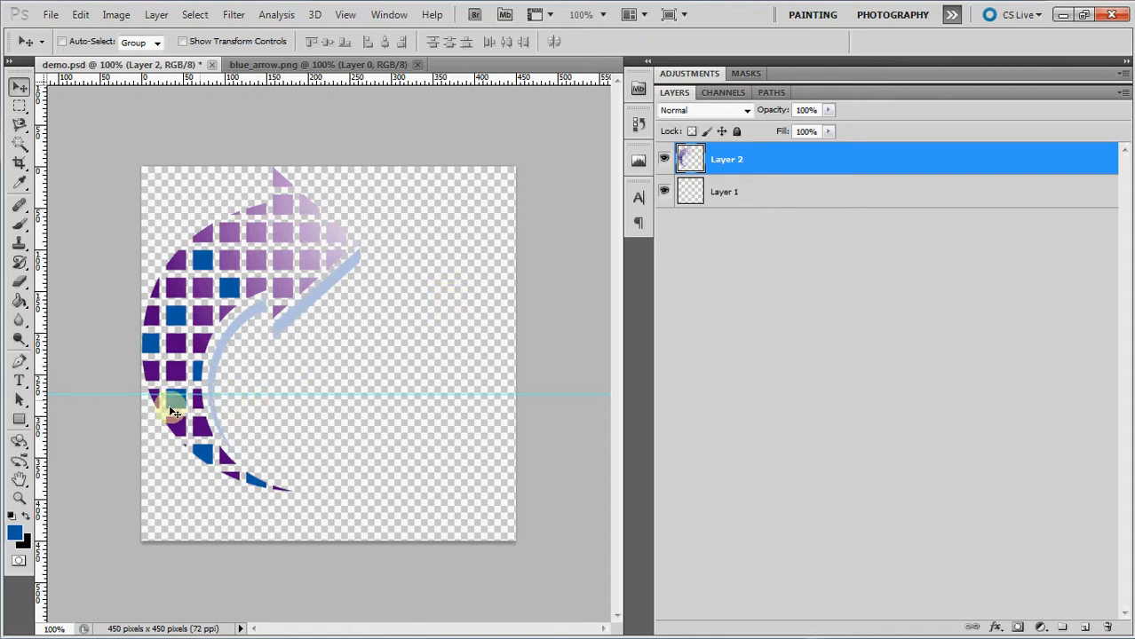
Add the letter "c" as its own text layer inside the arrow's curve, with its baseline on the horizontal guide.
{"action": "left_click", "coordinate": [20, 382]}
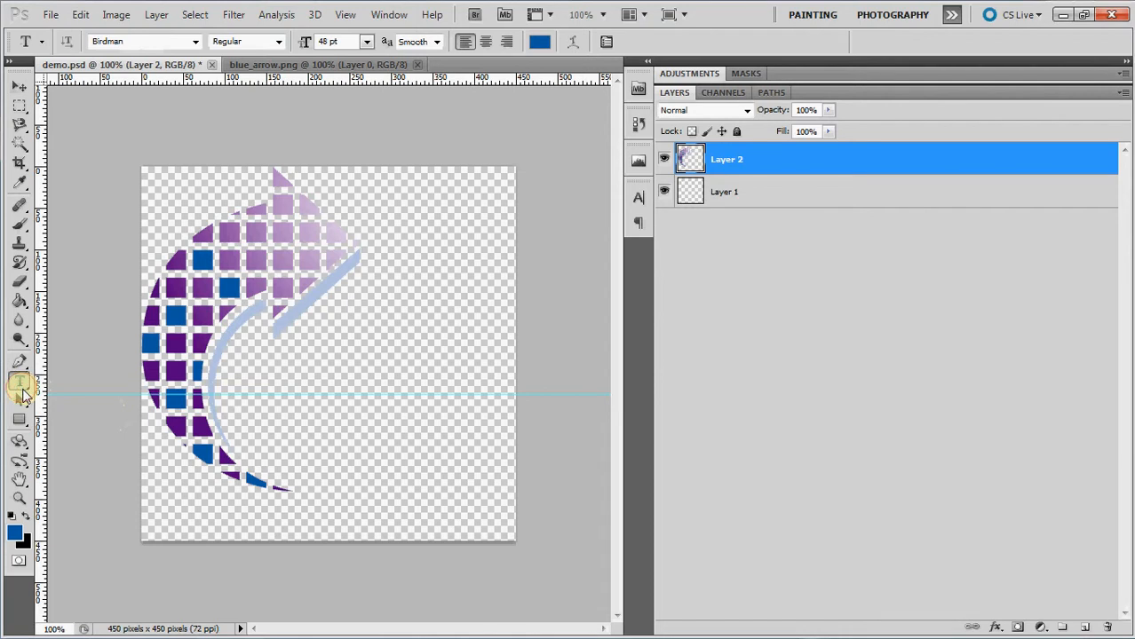
{"action": "left_click", "coordinate": [222, 382]}
{"action": "type", "text": "C"}
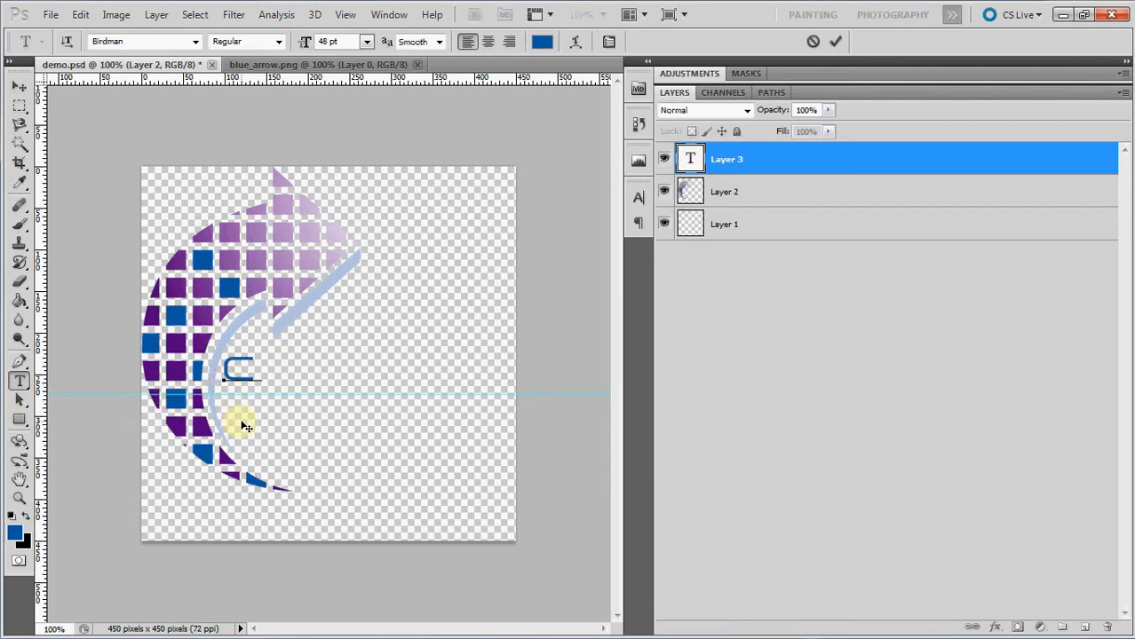
{"action": "left_click_drag", "start_coordinate": [240, 433], "coordinate": [236, 436]}
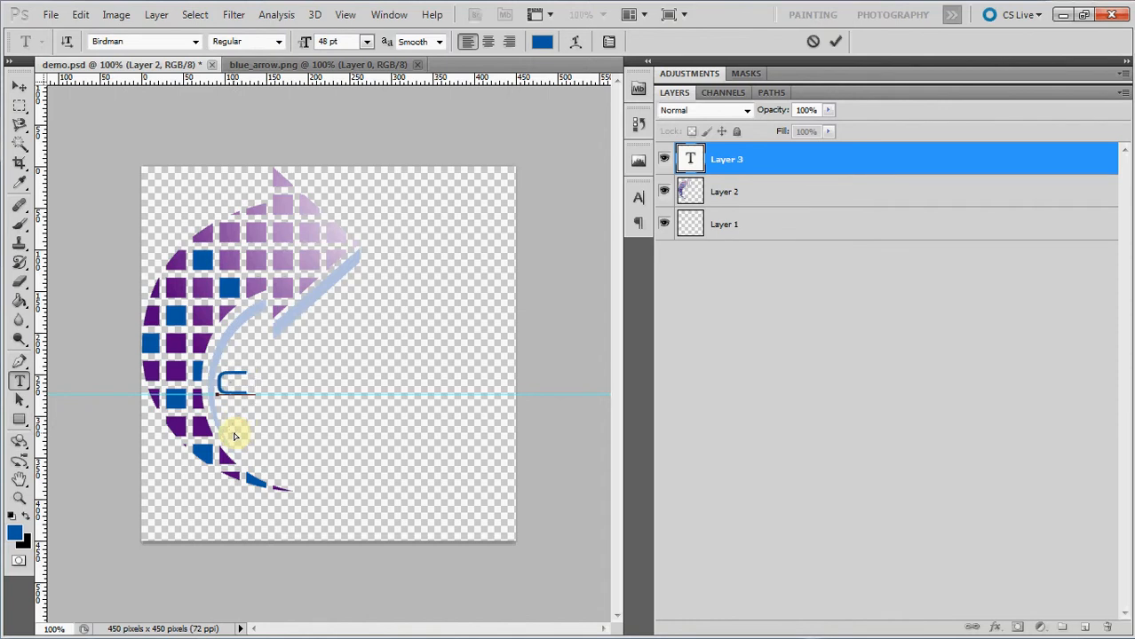
{"action": "left_click", "coordinate": [834, 41]}
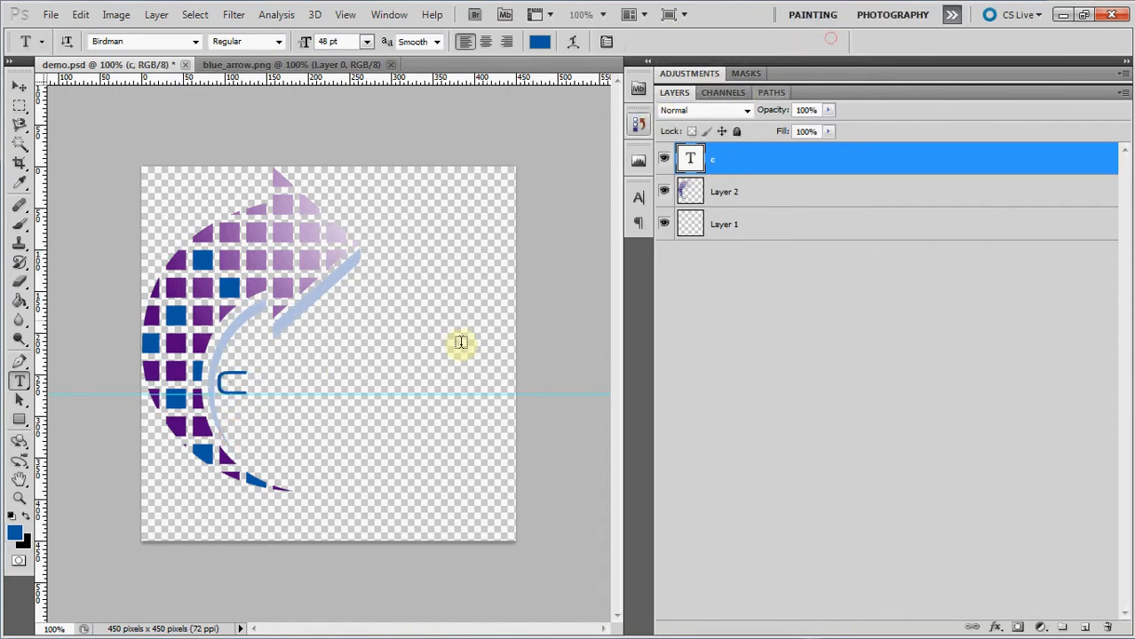
Add the letter "o" as a separate text layer beside the "c", moved onto the guide.
{"action": "left_click", "coordinate": [275, 380]}
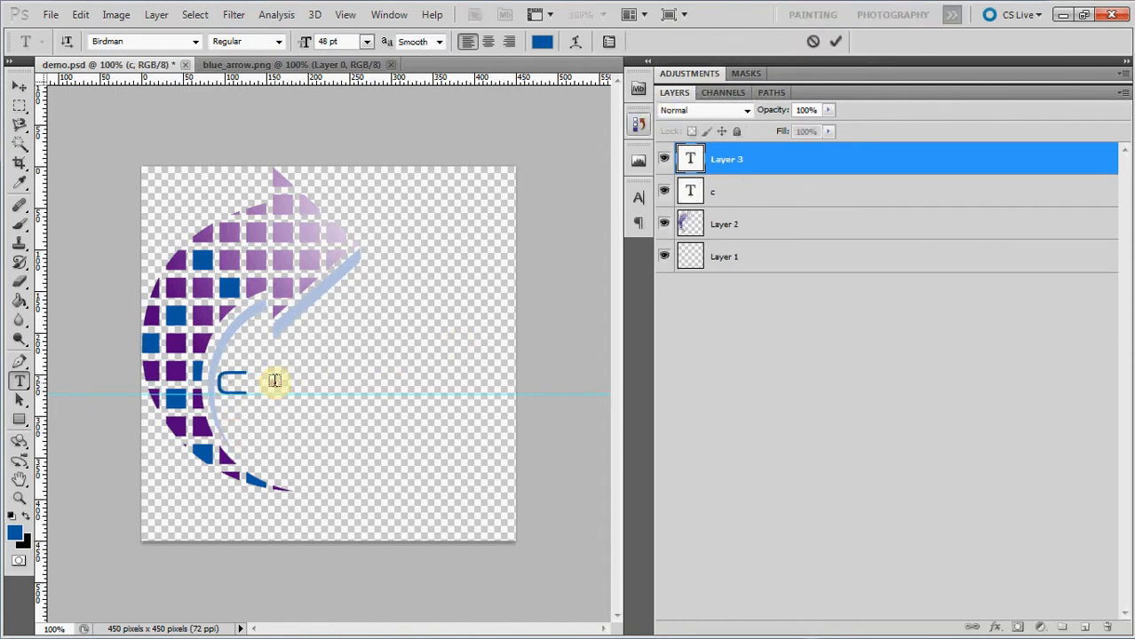
{"action": "type", "text": "o"}
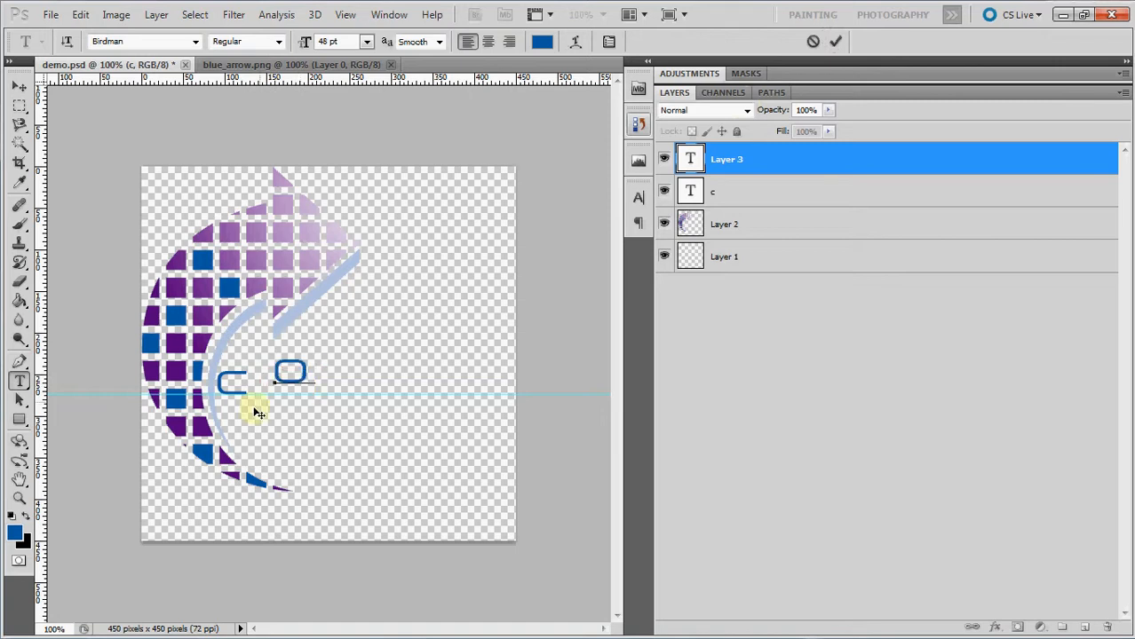
{"action": "key", "text": "alt+Left"}
{"action": "key", "text": "alt+Left"}
{"action": "key", "text": "alt+Left"}
{"action": "key", "text": "alt+Left"}
{"action": "key", "text": "alt+Left"}
{"action": "key", "text": "alt+Left"}
{"action": "key", "text": "alt+Left"}
{"action": "key", "text": "alt+Left"}
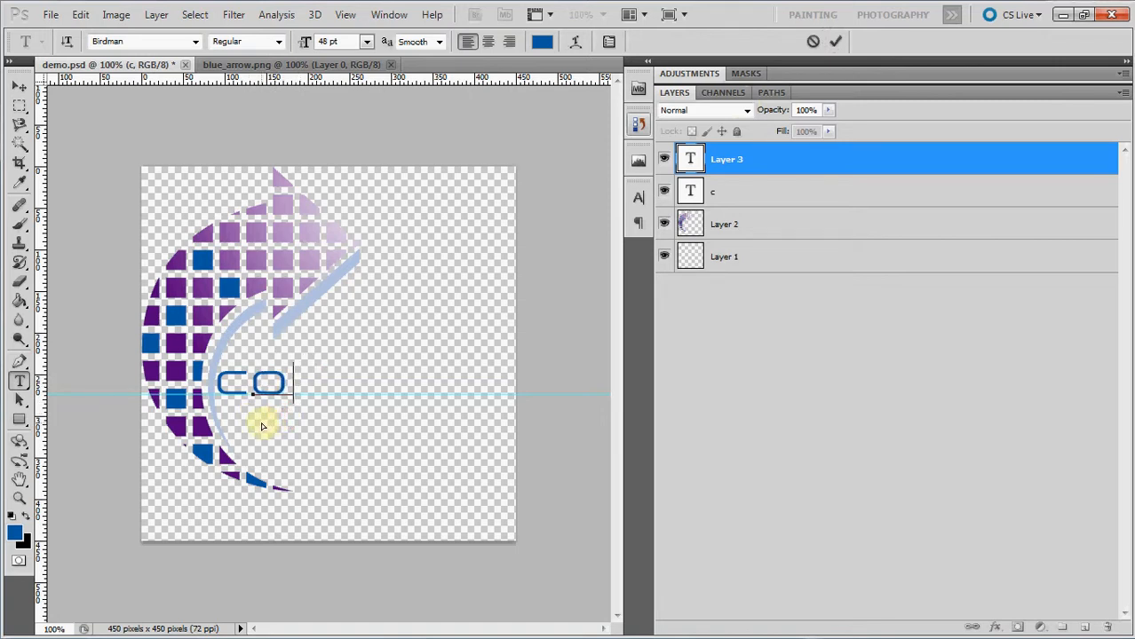
{"action": "left_click", "coordinate": [834, 41]}
Add the letter "d" as a separate text layer after the "o", aligned to the guide.
{"action": "left_click", "coordinate": [299, 385]}
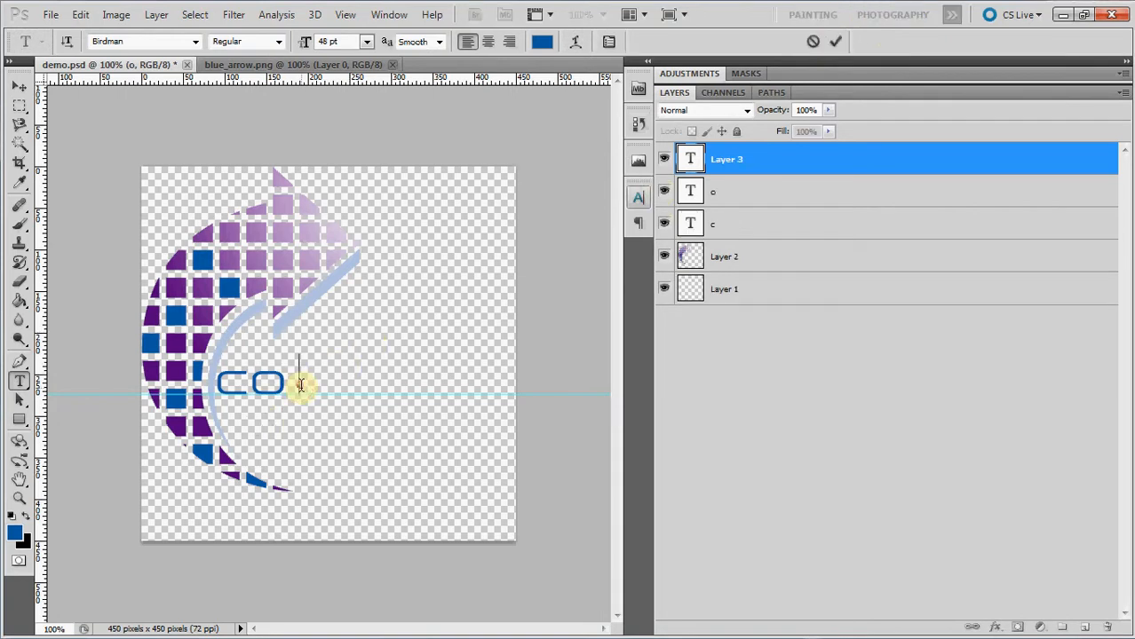
{"action": "type", "text": "d"}
{"action": "left_click_drag", "start_coordinate": [312, 426], "coordinate": [295, 423]}
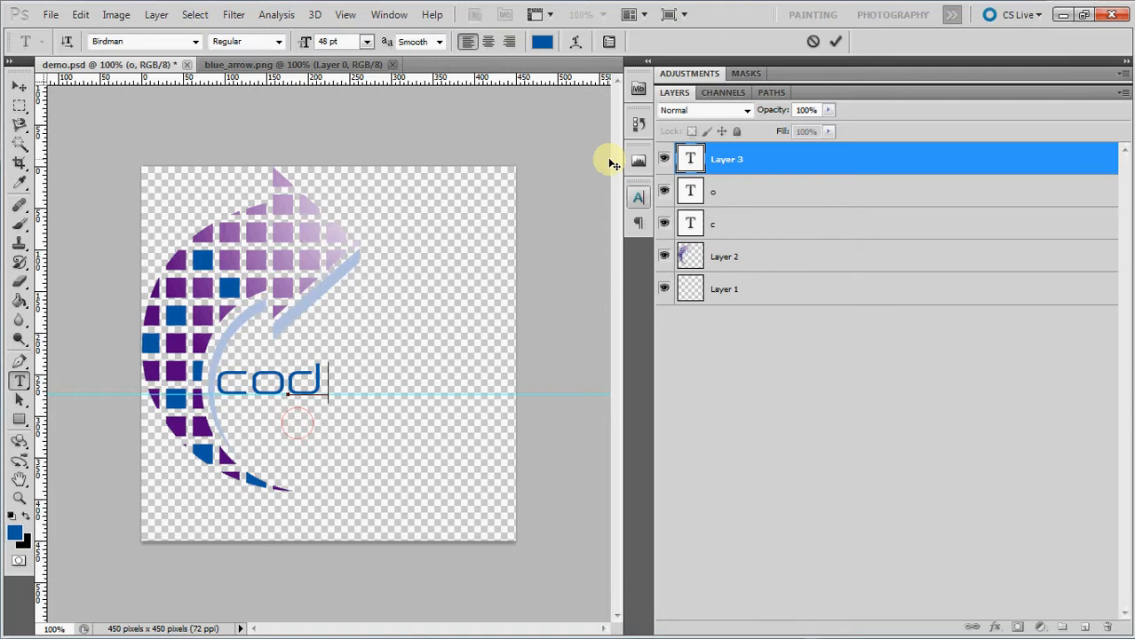
{"action": "left_click", "coordinate": [836, 44]}
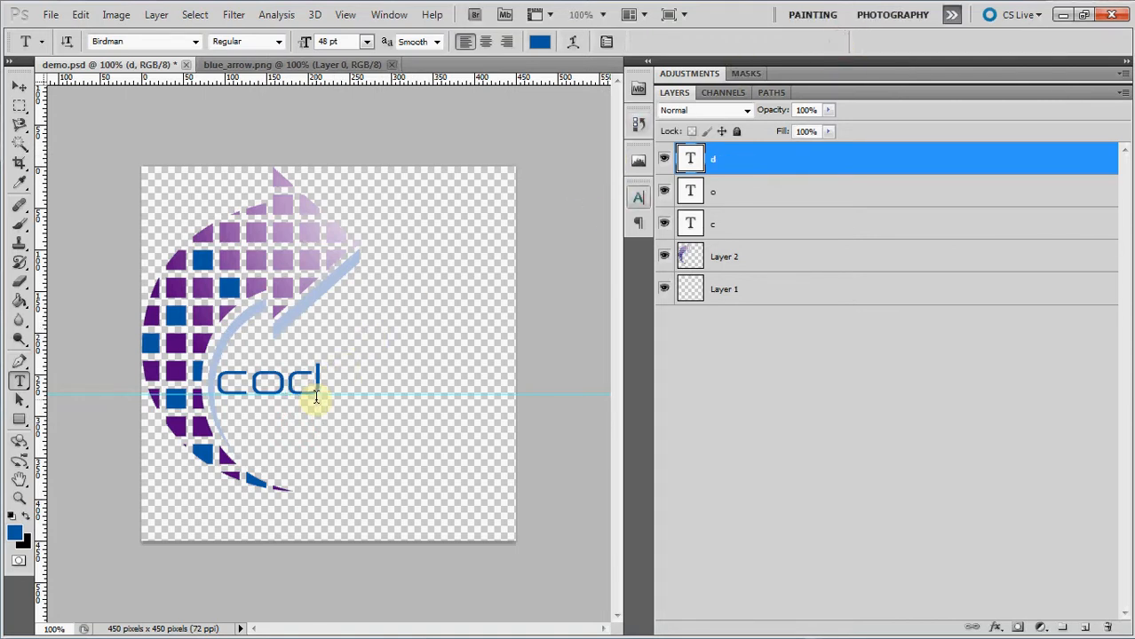
Add the letter "e" as a separate text layer that completes the word "code" on the guide.
{"action": "left_click", "coordinate": [337, 380]}
{"action": "type", "text": "e"}
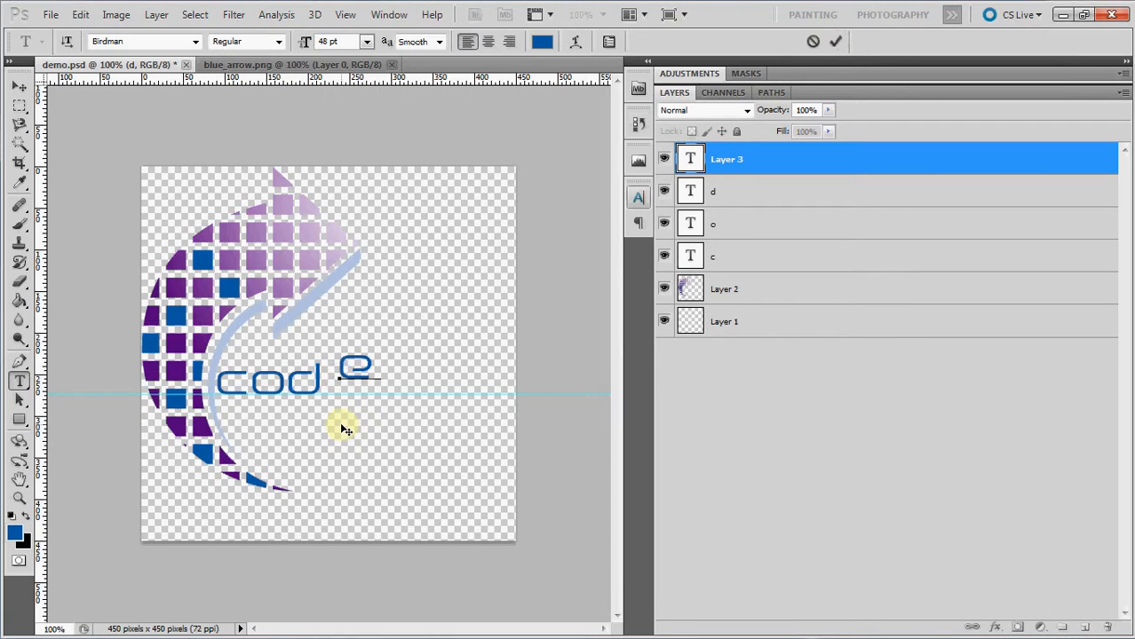
{"action": "left_click_drag", "start_coordinate": [346, 430], "coordinate": [330, 441]}
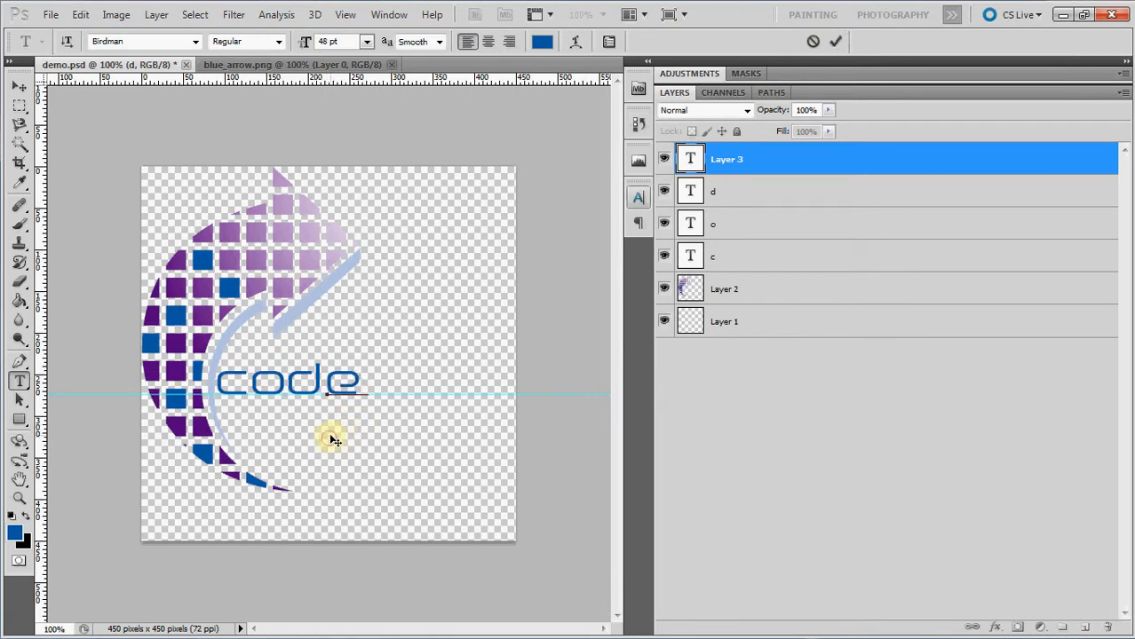
{"action": "left_click", "coordinate": [836, 41]}
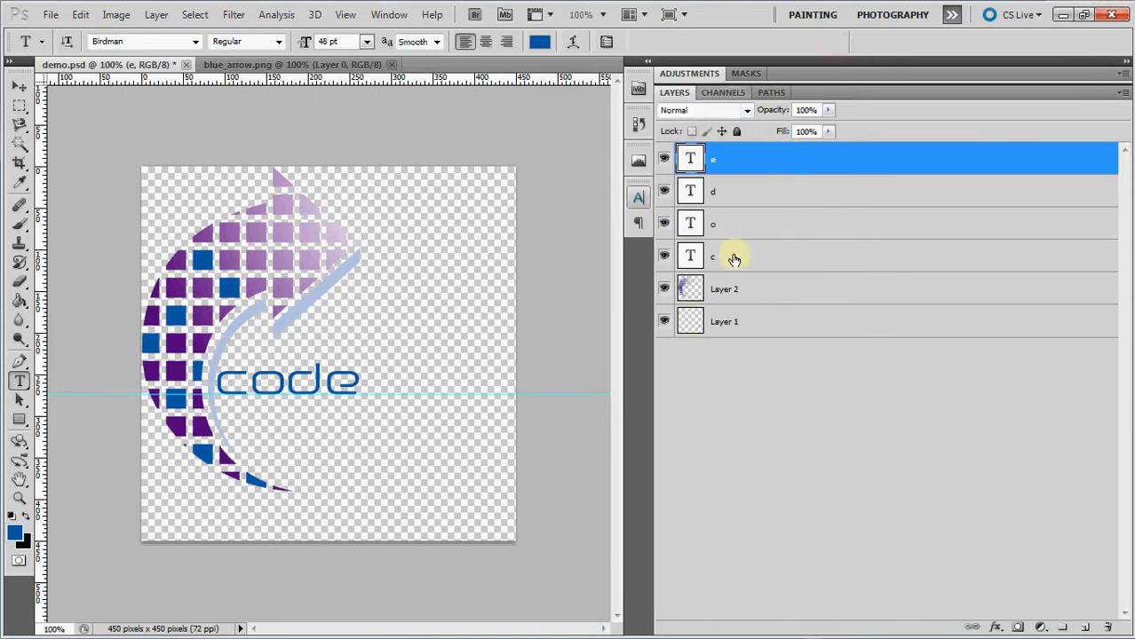
Add the letters "f" and "e" as two separate text layers on the guide, extending the word to "codefe".
{"action": "left_click", "coordinate": [385, 382]}
{"action": "left_click_drag", "start_coordinate": [377, 436], "coordinate": [356, 438]}
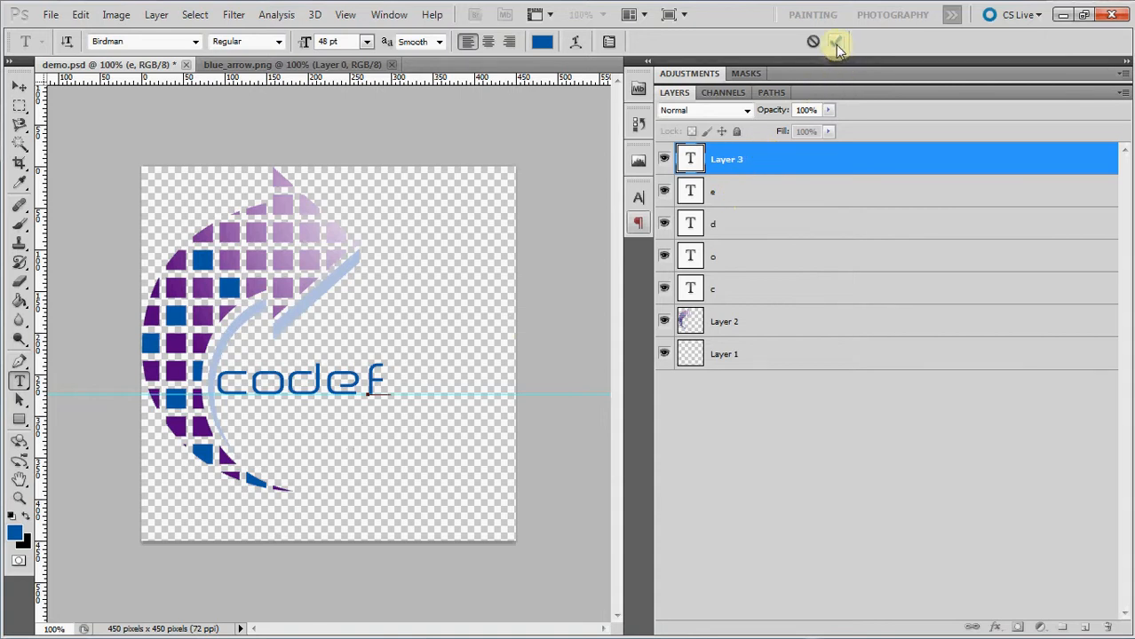
{"action": "left_click", "coordinate": [402, 377]}
{"action": "type", "text": "e"}
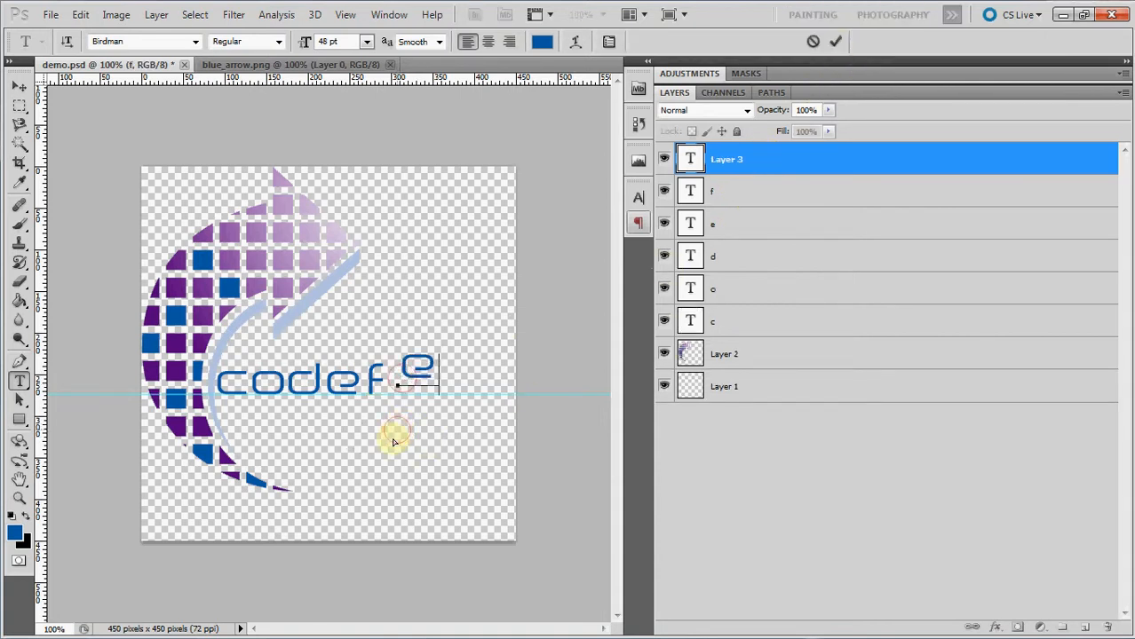
{"action": "left_click", "coordinate": [835, 42]}
Add two letters "t" as separate text layers on the guide, extending the word to "codefett".
{"action": "left_click", "coordinate": [433, 382]}
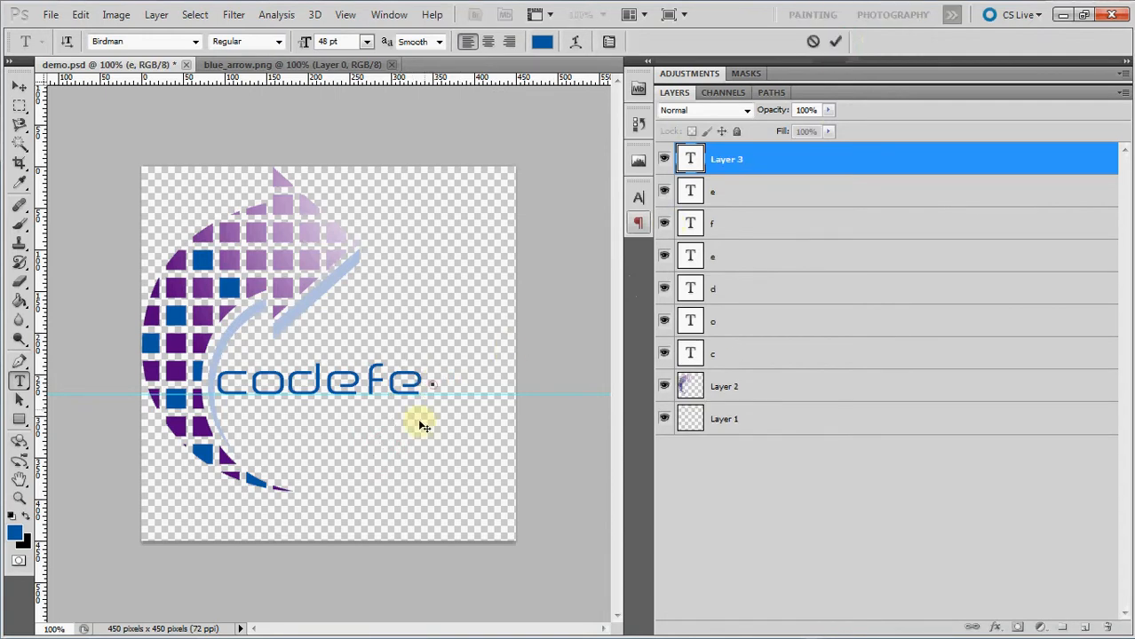
{"action": "type", "text": "t"}
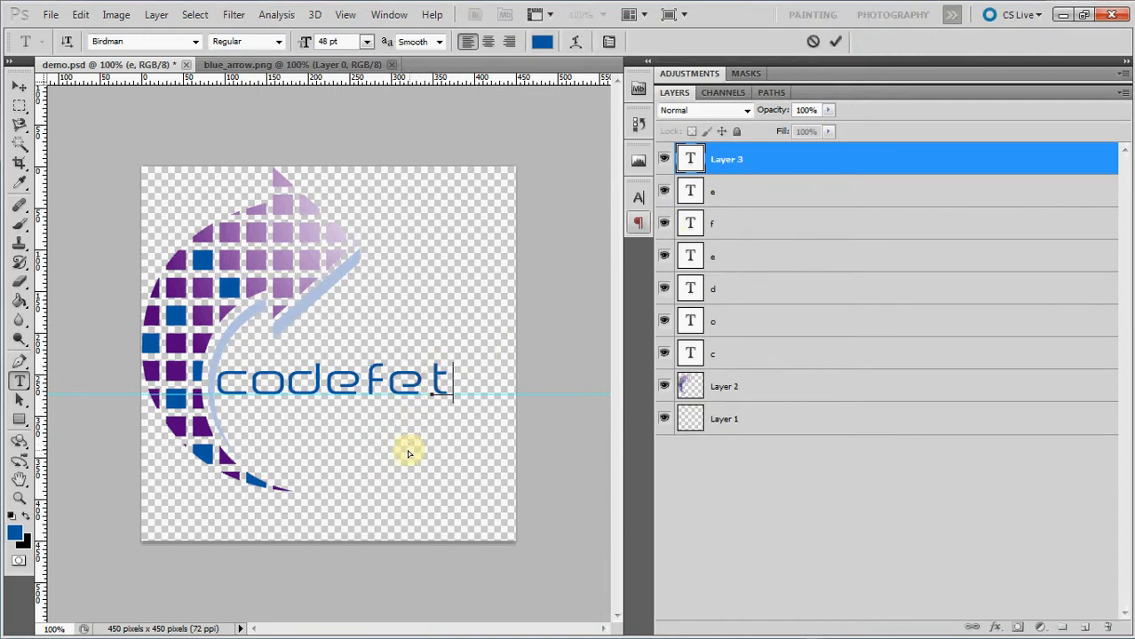
{"action": "left_click", "coordinate": [835, 42]}
{"action": "left_click", "coordinate": [451, 382]}
{"action": "type", "text": "t"}
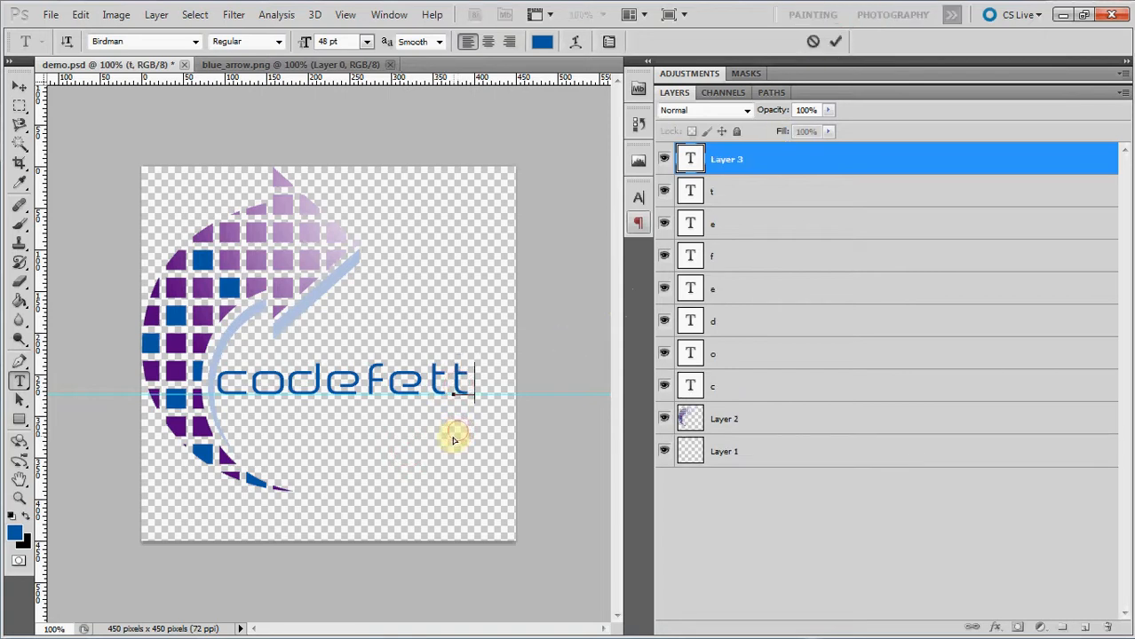
{"action": "left_click", "coordinate": [835, 42]}
Add the final letter "i" as its own text layer on the guide, completing the word "codefetti".
{"action": "left_click", "coordinate": [488, 382]}
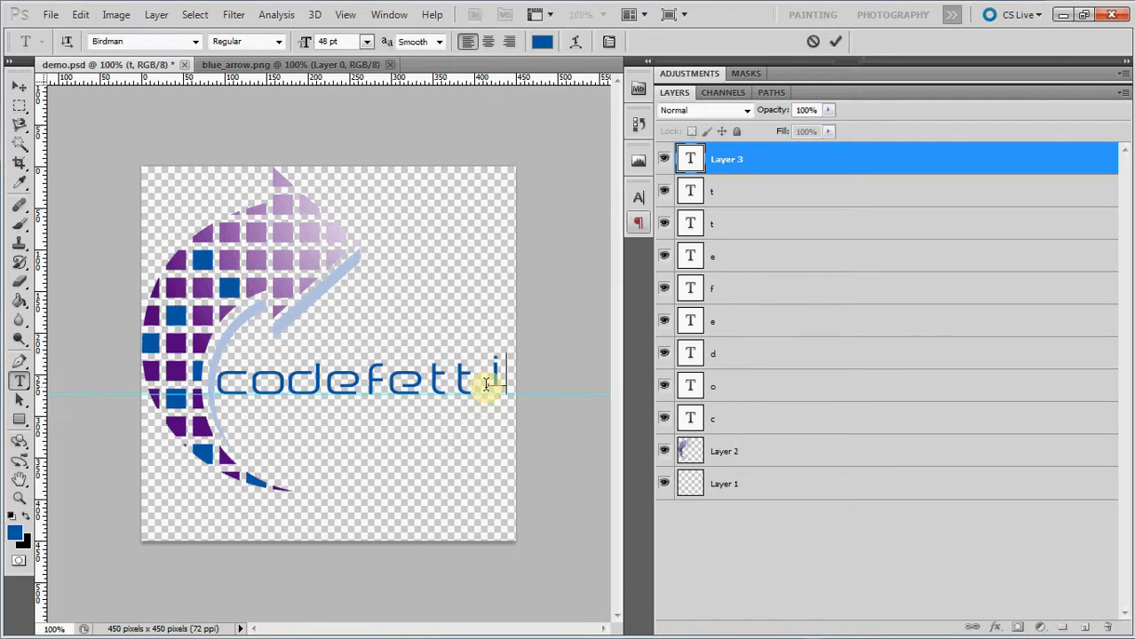
{"action": "type", "text": "i"}
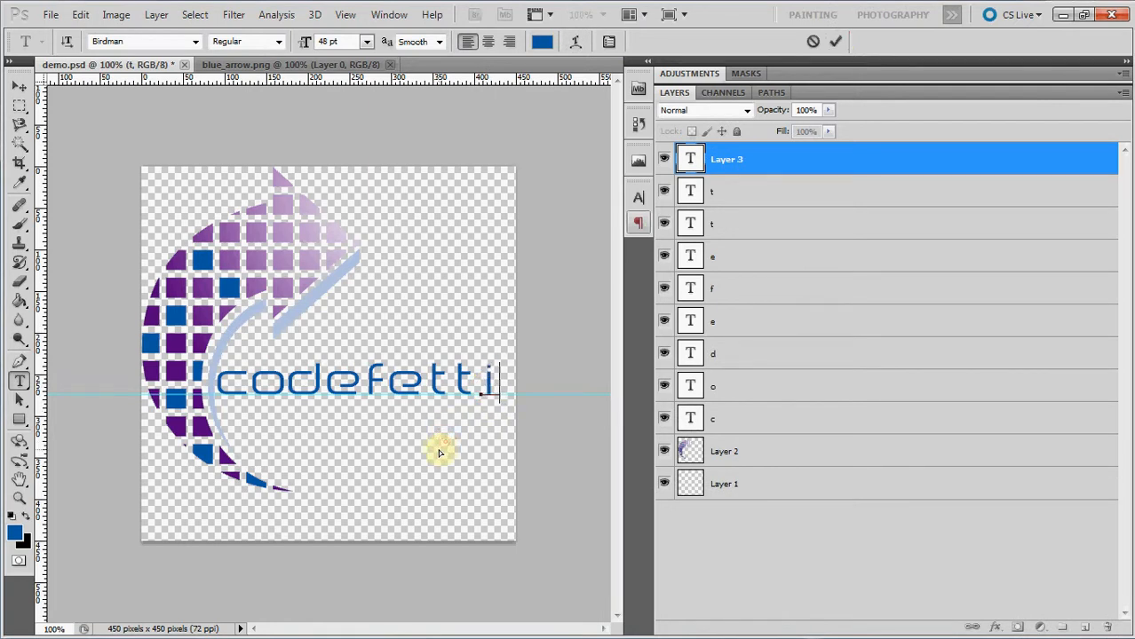
{"action": "left_click", "coordinate": [835, 41]}
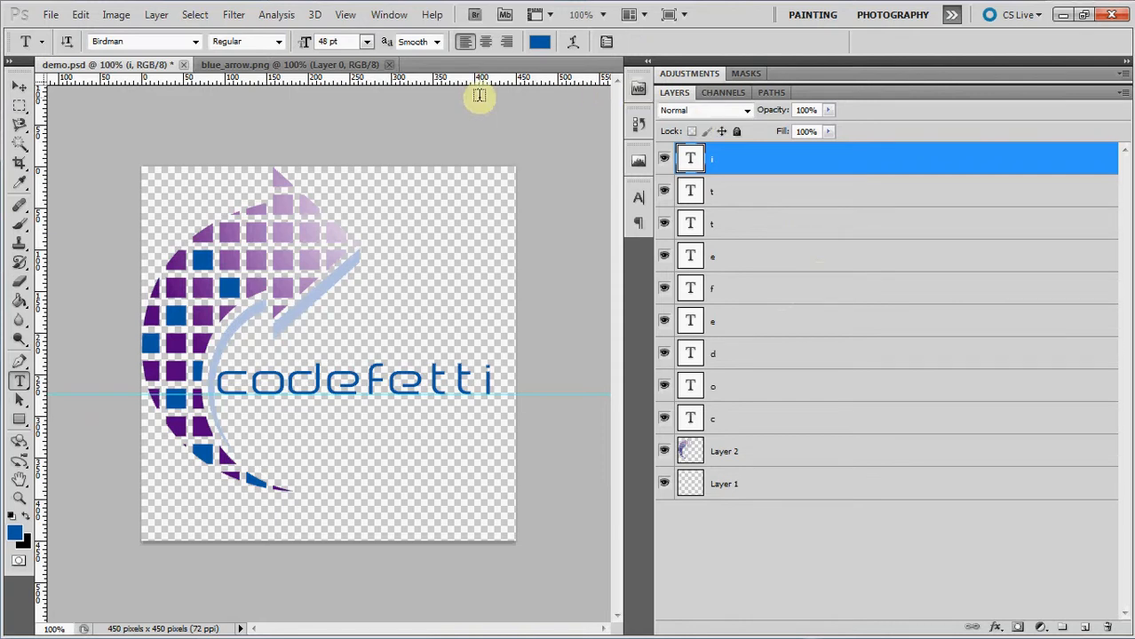
Display the frame animation controls and hide the arrow layer and all letter layers for the first frame, keeping only Layer 1 visible.
{"action": "left_click", "coordinate": [391, 16]}
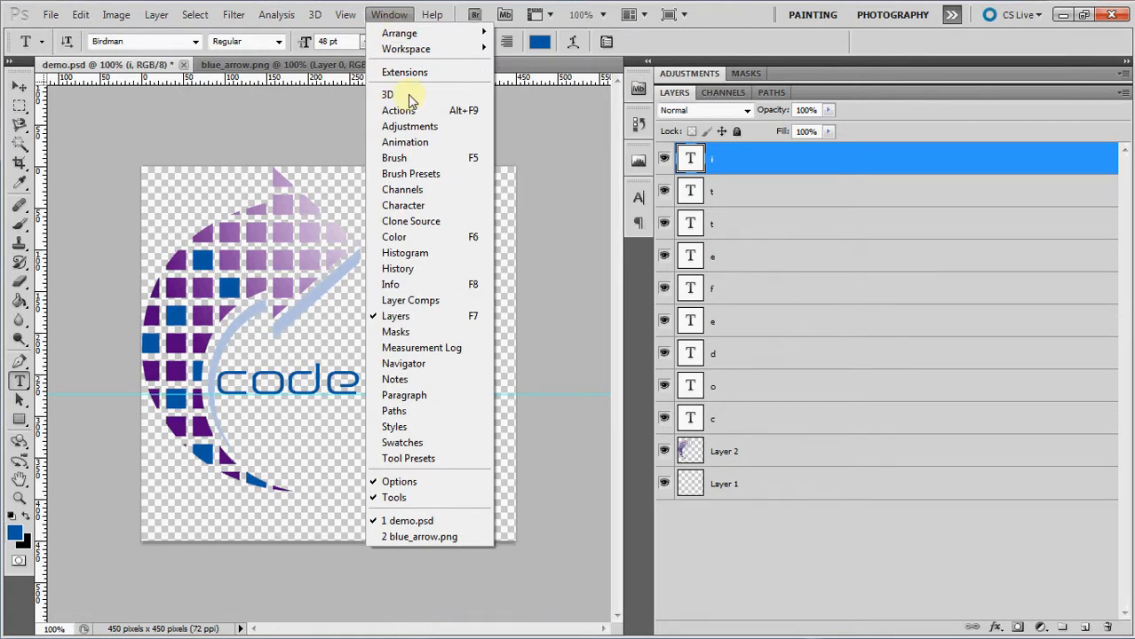
{"action": "left_click", "coordinate": [407, 141]}
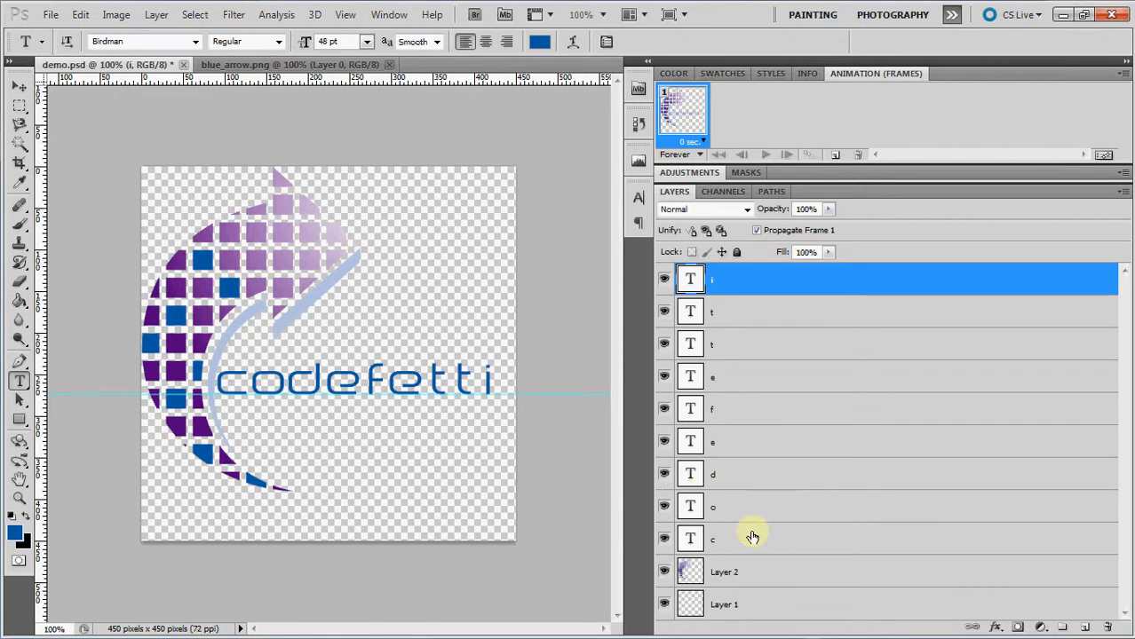
{"action": "left_click", "coordinate": [664, 572]}
{"action": "left_click_drag", "start_coordinate": [668, 544], "coordinate": [665, 278]}
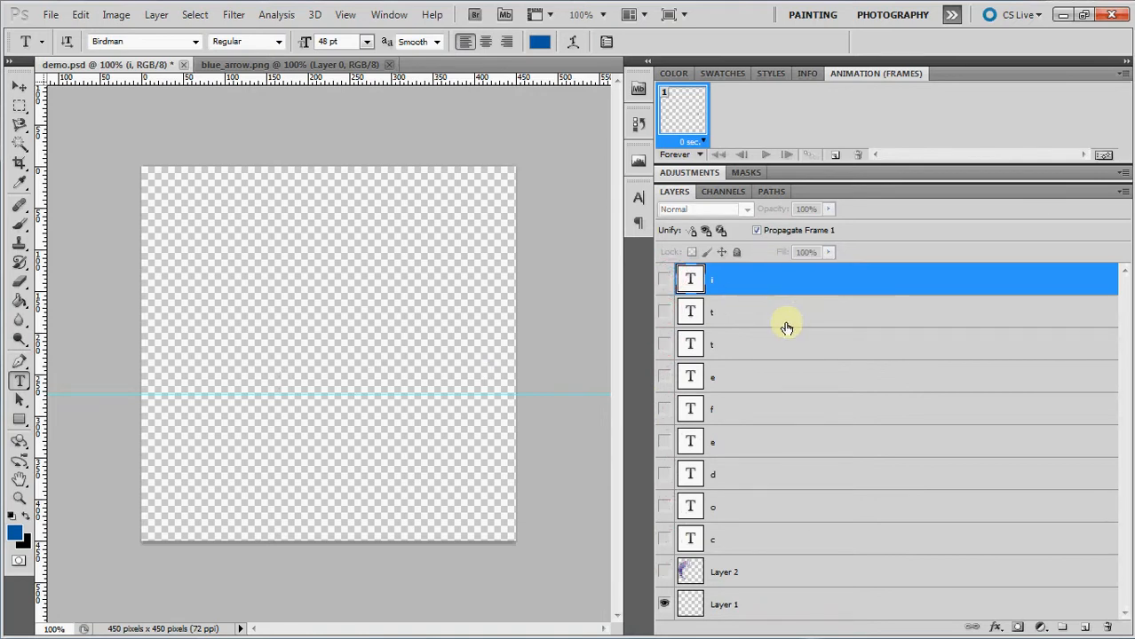
Add a second animation frame showing the arrow layer and a third frame that also shows the letter "c".
{"action": "left_click", "coordinate": [838, 157]}
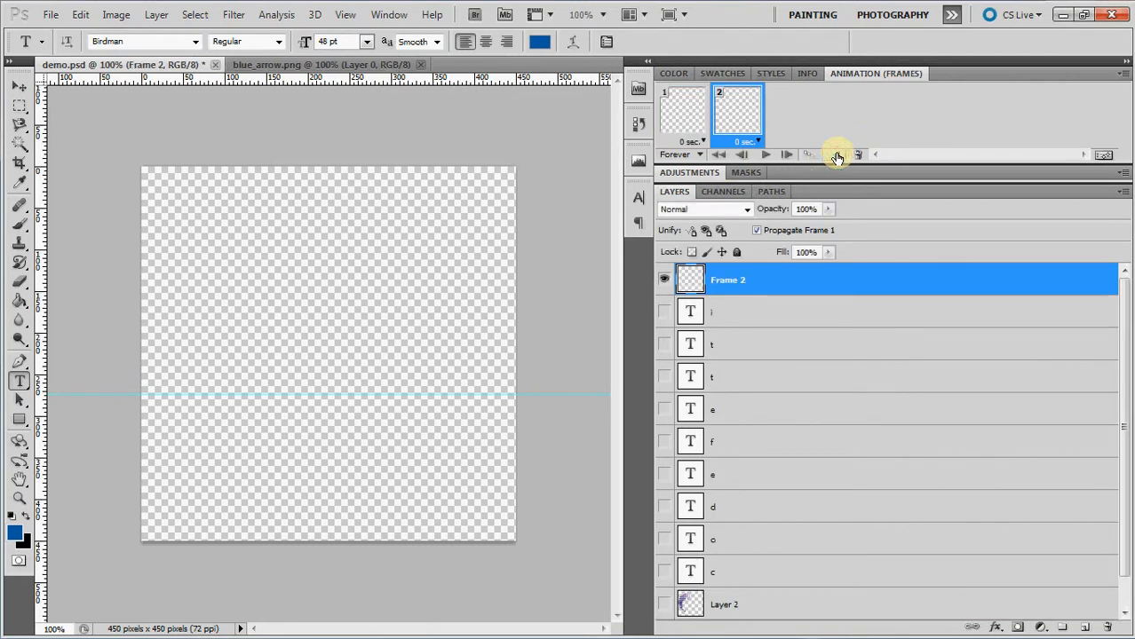
{"action": "left_click", "coordinate": [664, 605]}
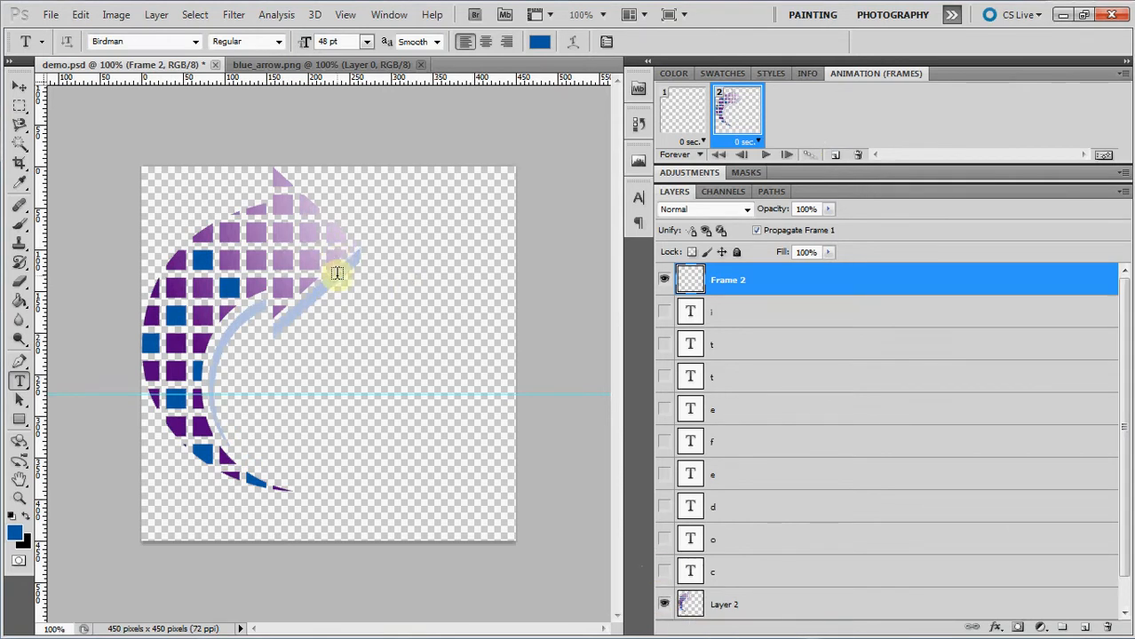
{"action": "left_click", "coordinate": [836, 155]}
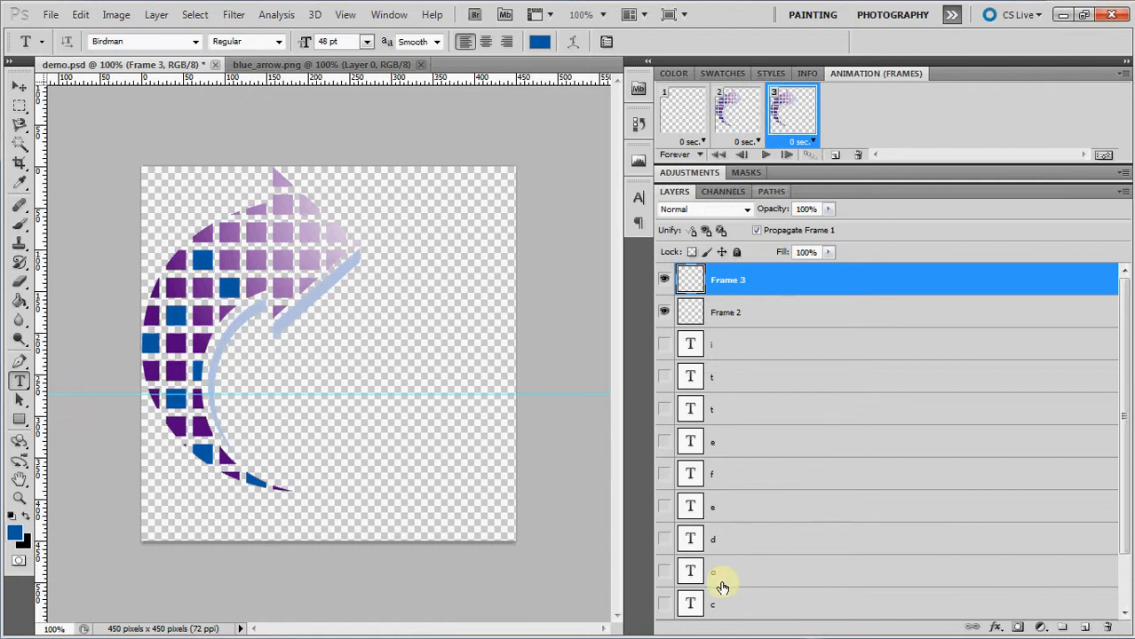
{"action": "left_click", "coordinate": [665, 605]}
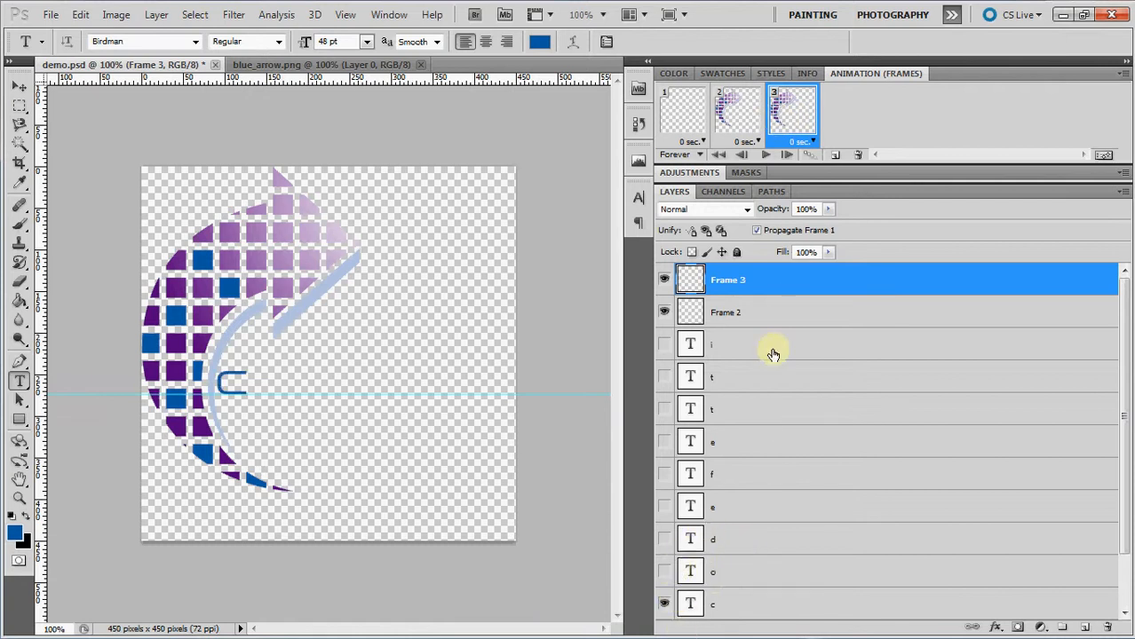
Add a fourth animation frame that also shows the letter "o" and a fifth frame that also shows the "d".
{"action": "left_click", "coordinate": [835, 157]}
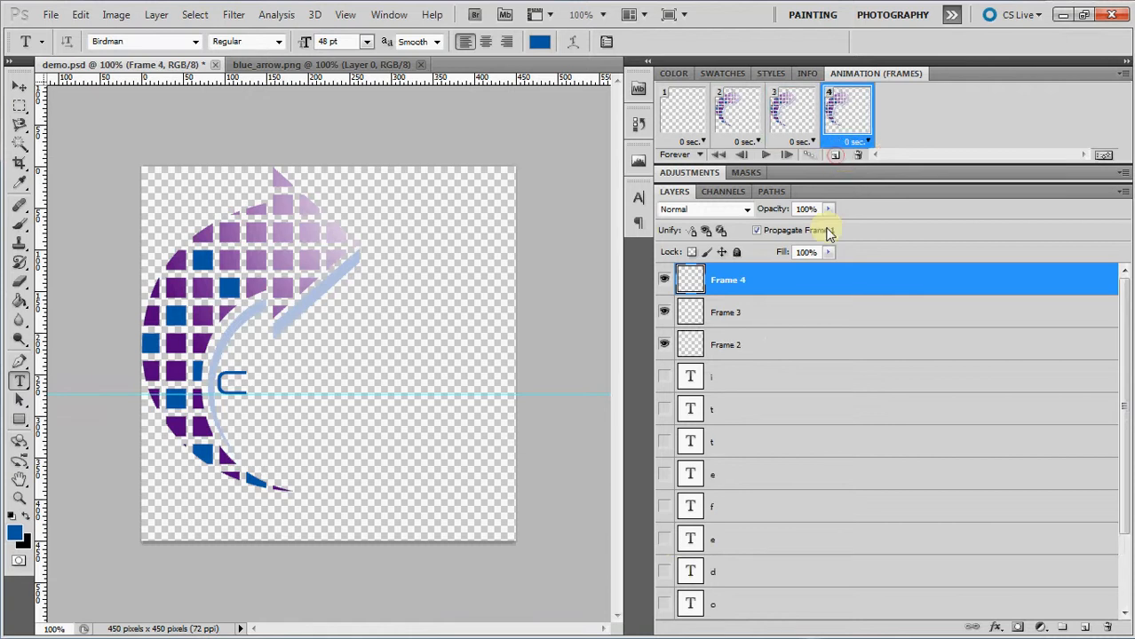
{"action": "left_click", "coordinate": [666, 605]}
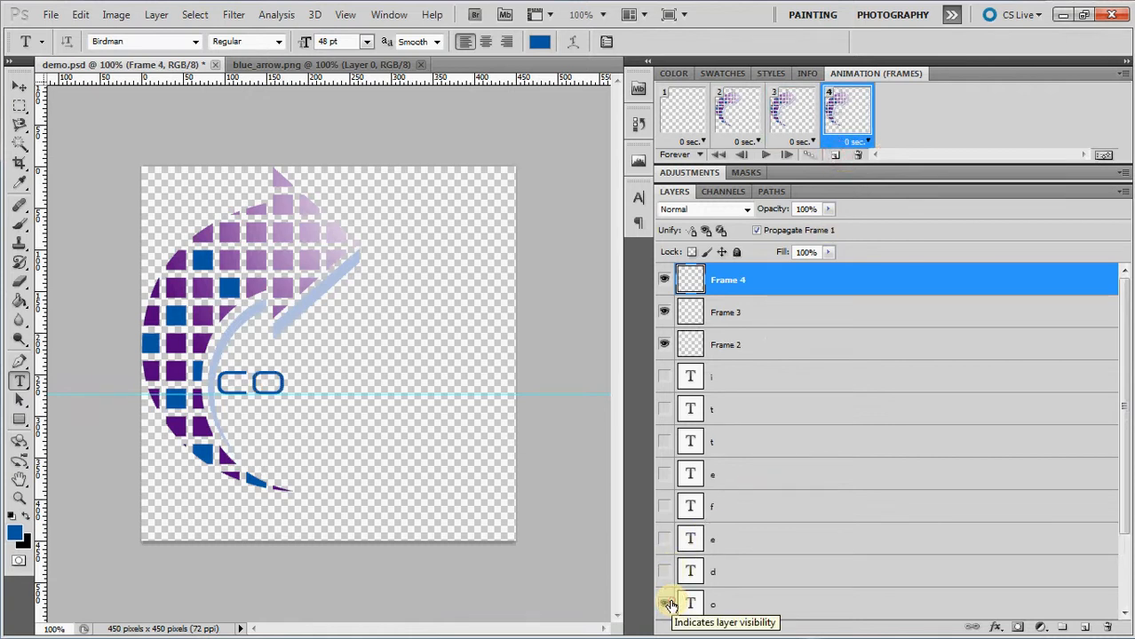
{"action": "left_click", "coordinate": [836, 156]}
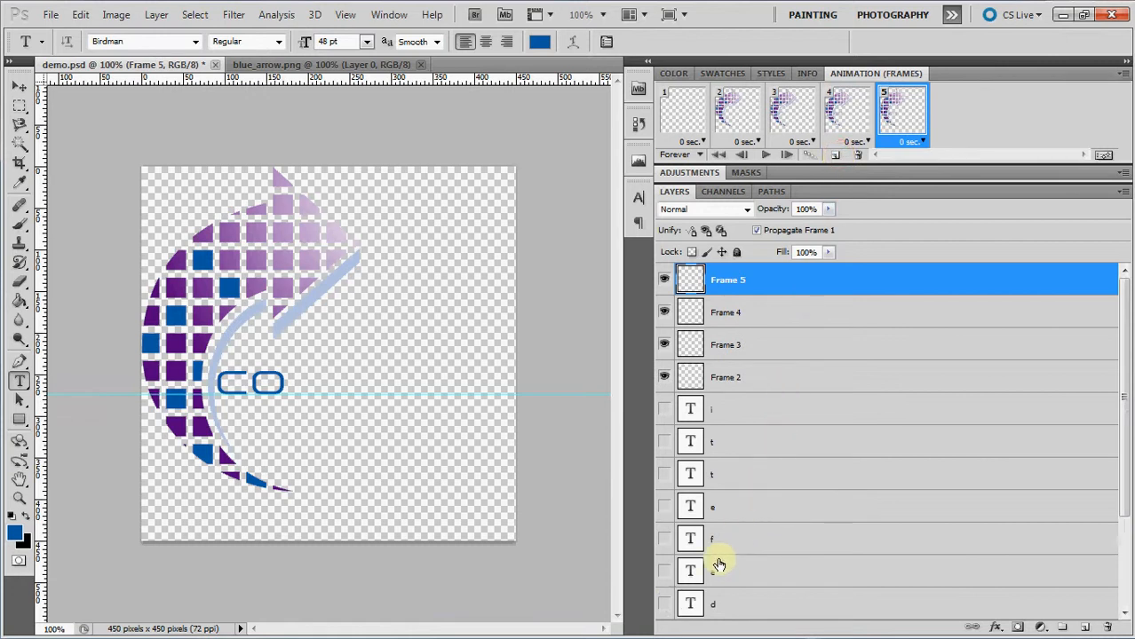
{"action": "left_click", "coordinate": [665, 605]}
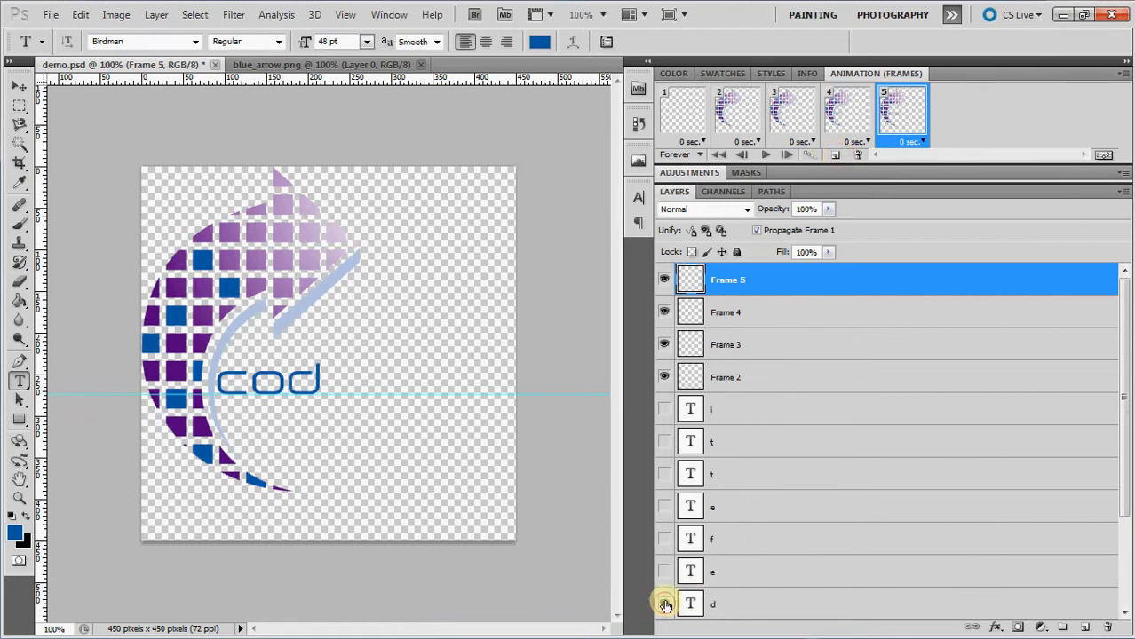
Add a sixth frame that also shows the first "e" and a seventh frame that also shows the "f".
{"action": "left_click", "coordinate": [839, 156]}
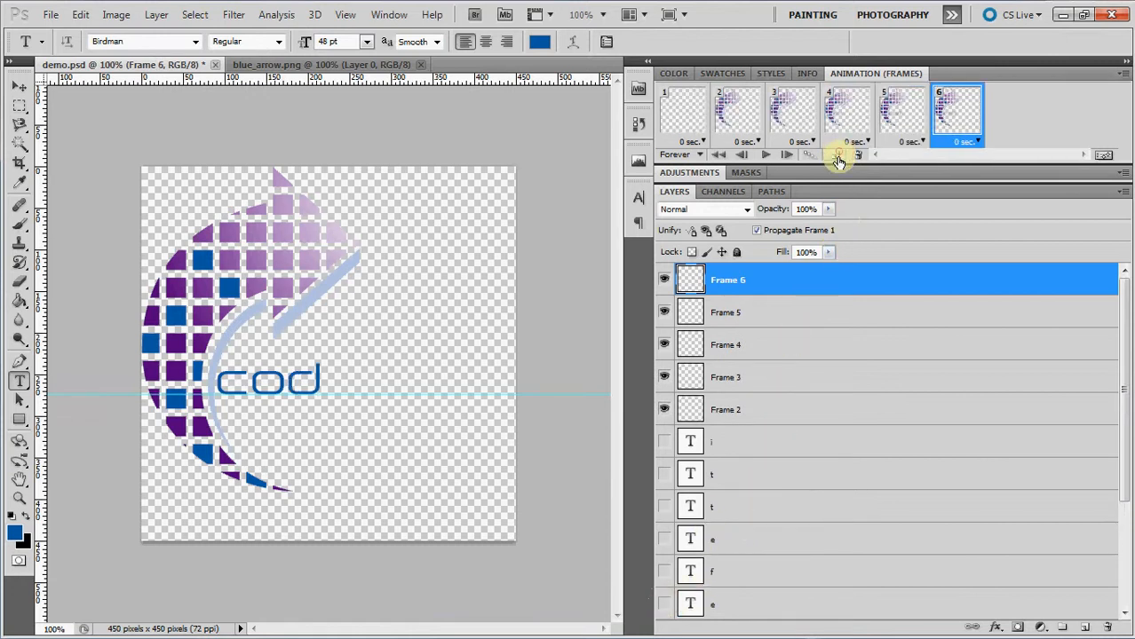
{"action": "left_click", "coordinate": [664, 541]}
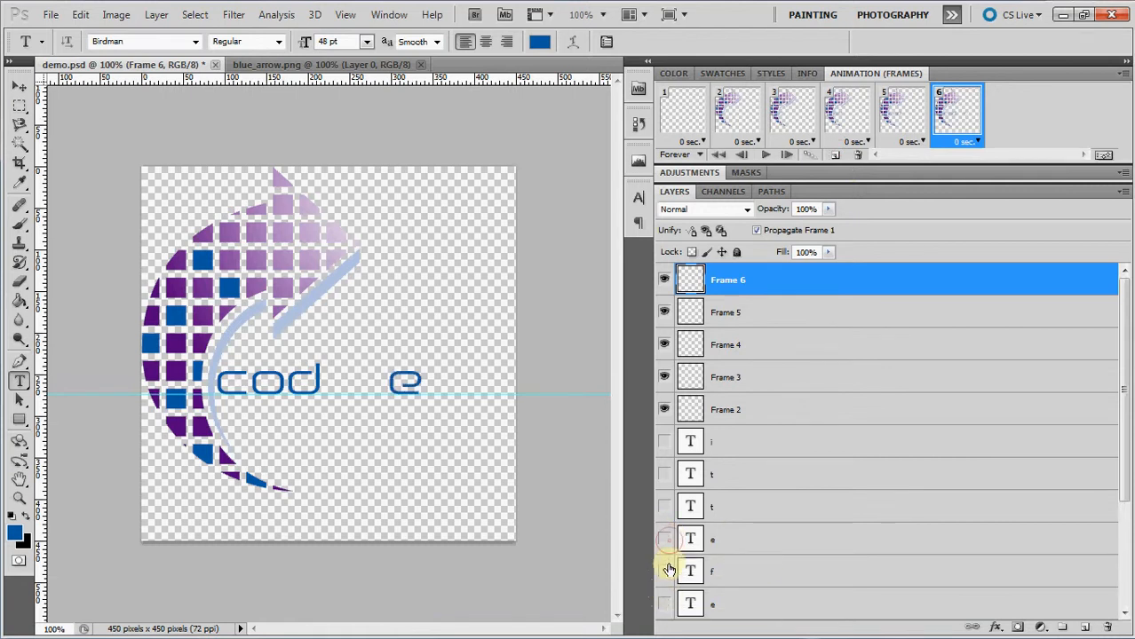
{"action": "left_click", "coordinate": [665, 539]}
{"action": "left_click", "coordinate": [666, 607]}
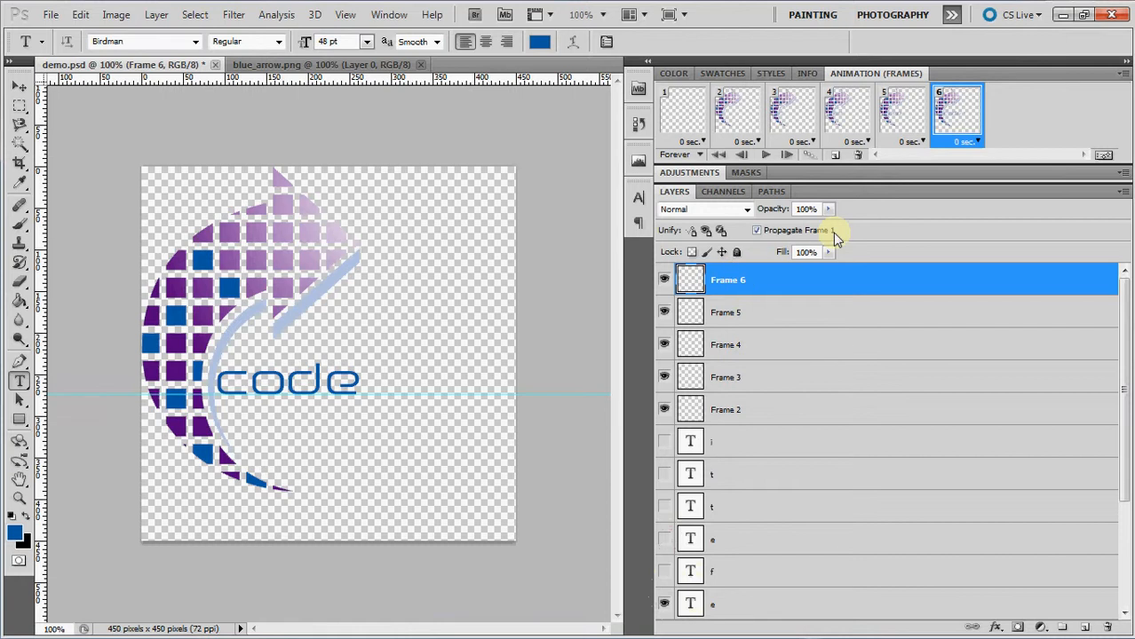
{"action": "left_click", "coordinate": [835, 154]}
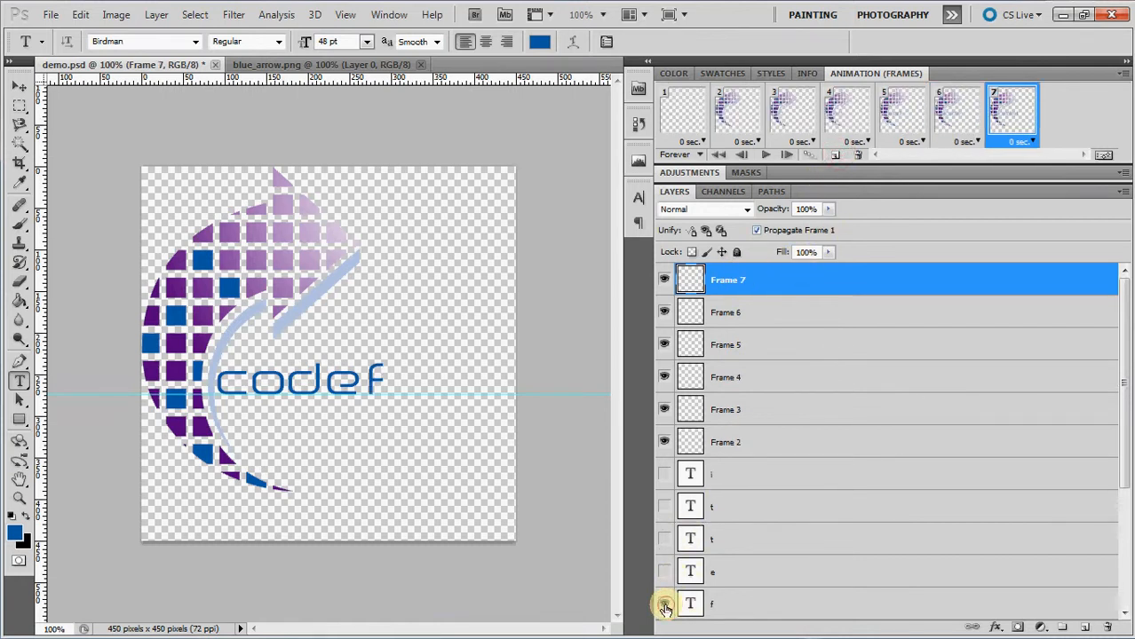
Add an eighth frame that also shows the second "e" and a ninth frame that also shows the first "t".
{"action": "left_click", "coordinate": [835, 154]}
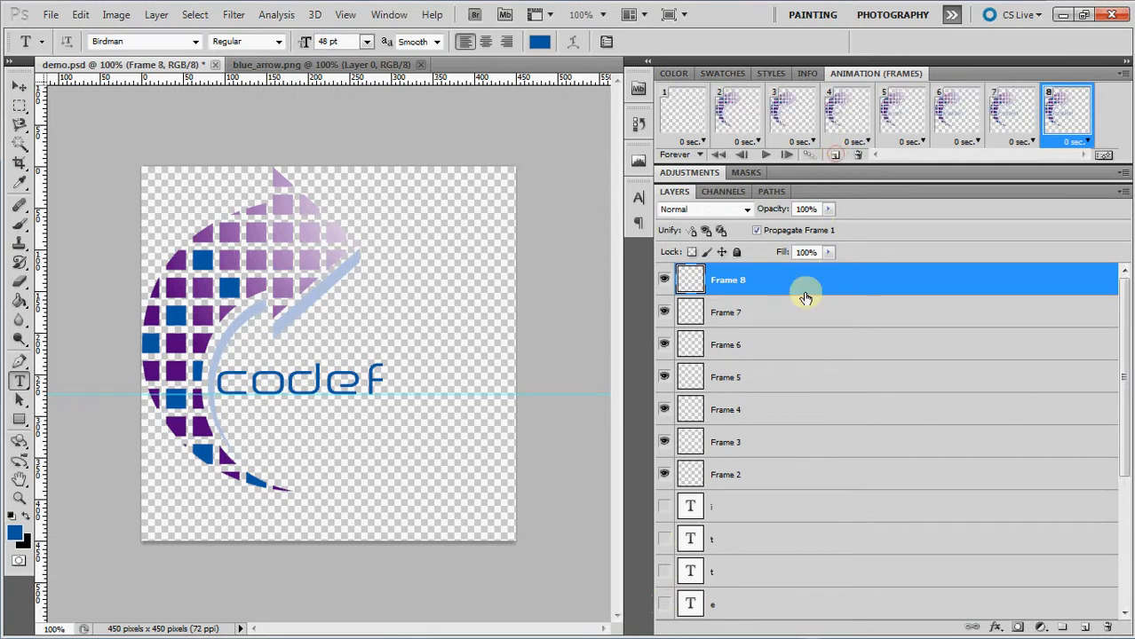
{"action": "left_click", "coordinate": [665, 604]}
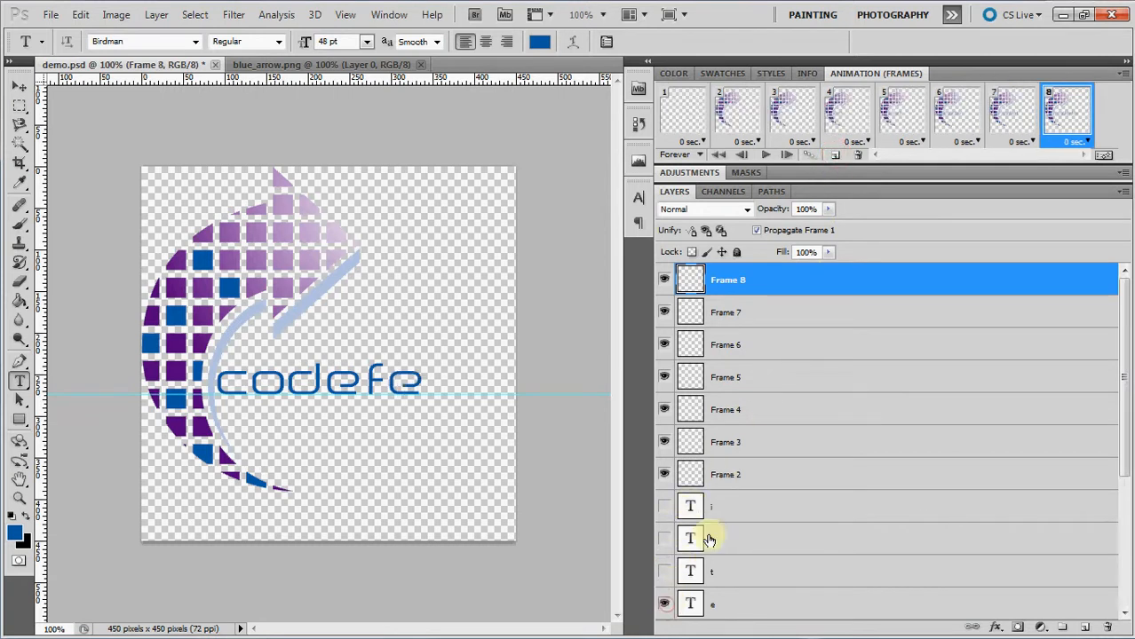
{"action": "left_click", "coordinate": [831, 157]}
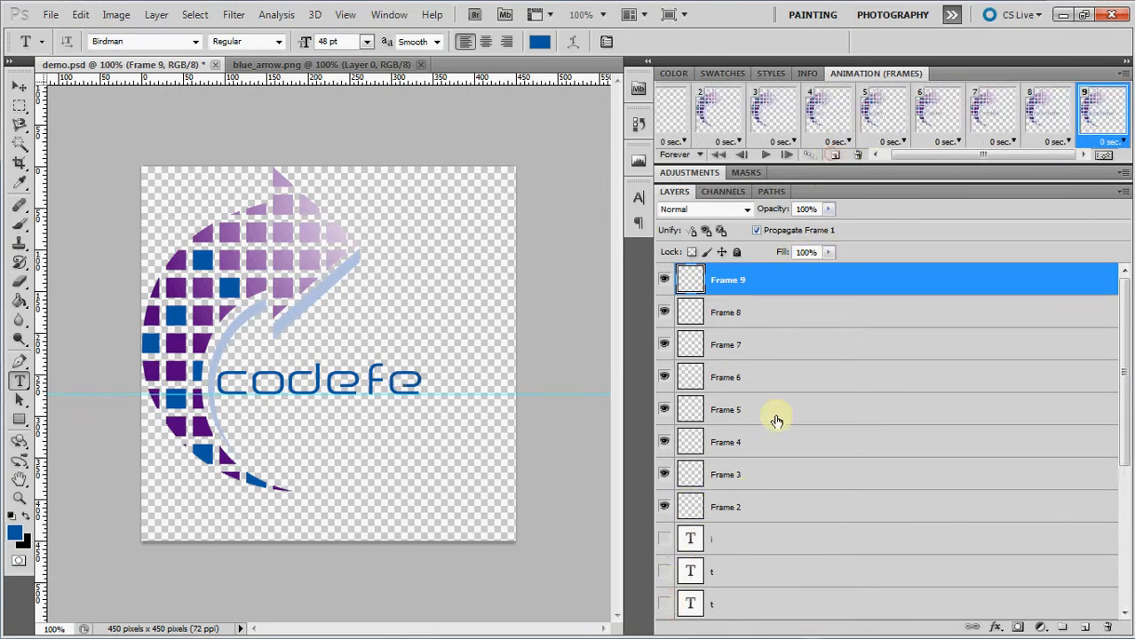
{"action": "left_click", "coordinate": [664, 604]}
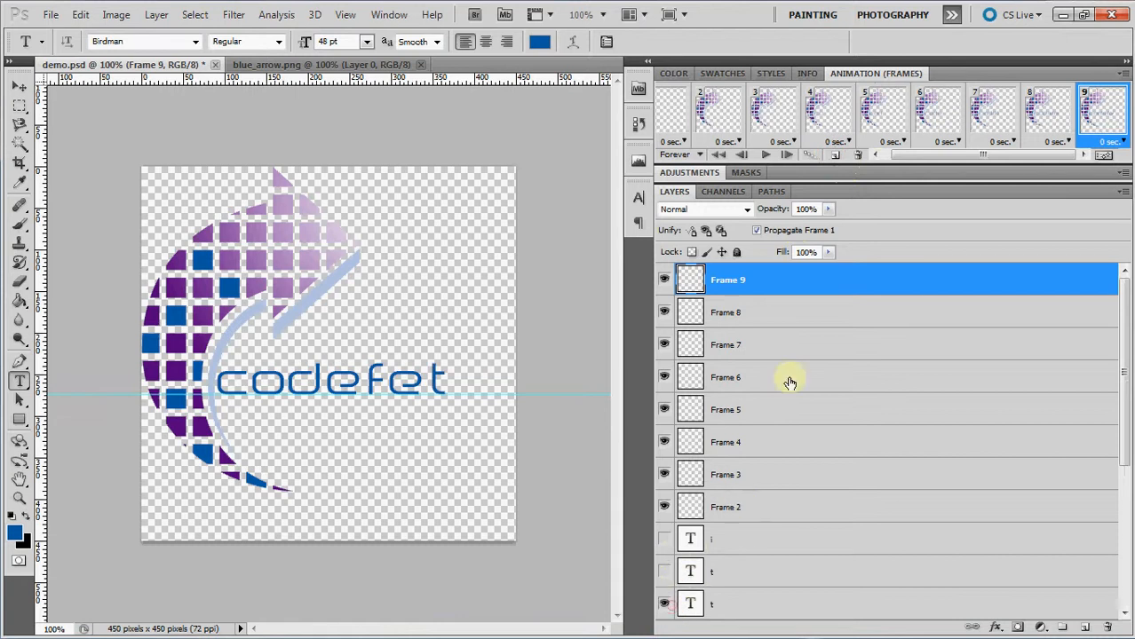
Add a tenth frame that also shows the second "t" and an eleventh frame that also shows the final "i".
{"action": "left_click", "coordinate": [835, 155]}
{"action": "left_click", "coordinate": [666, 607]}
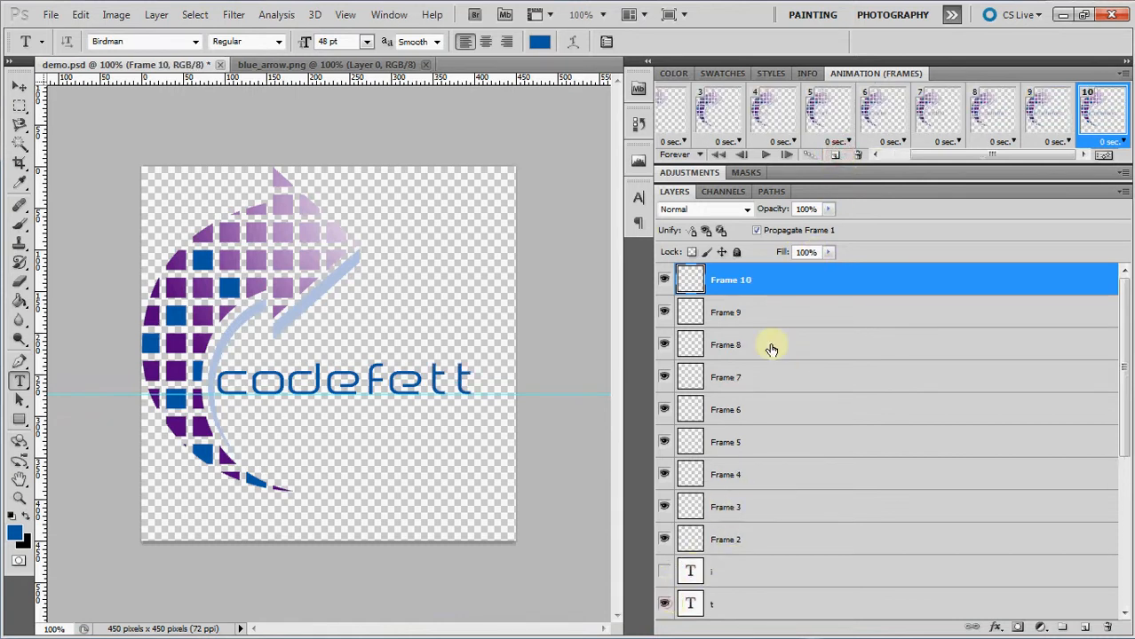
{"action": "left_click", "coordinate": [839, 156]}
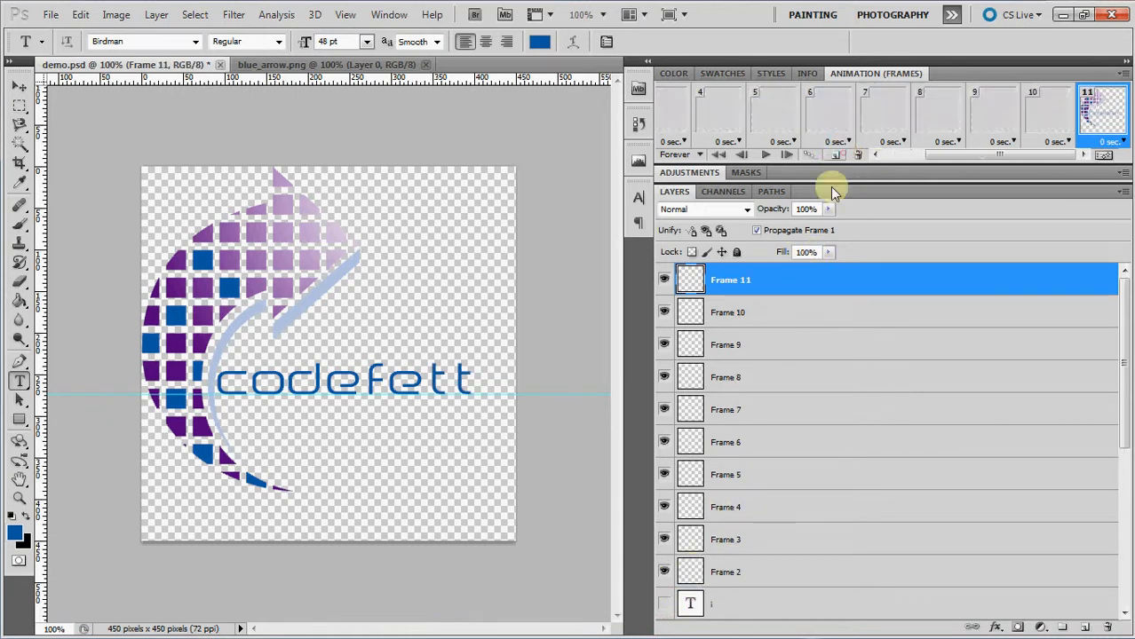
{"action": "left_click", "coordinate": [664, 604]}
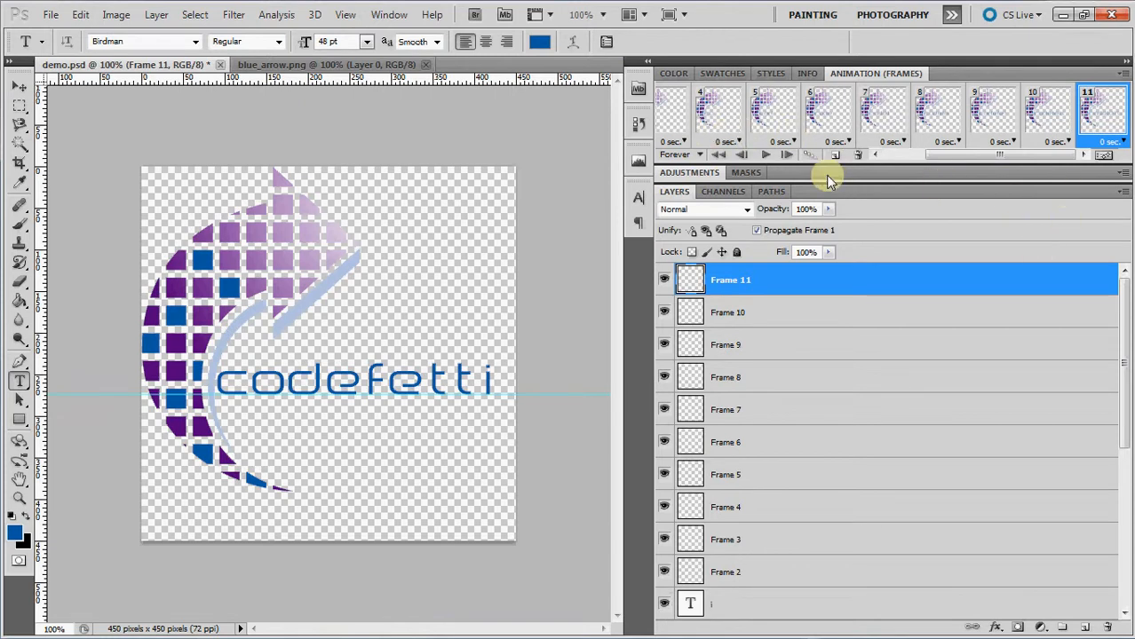
Preview the frame animation from the first frames and stop the playback.
{"action": "left_click_drag", "start_coordinate": [942, 152], "coordinate": [908, 159]}
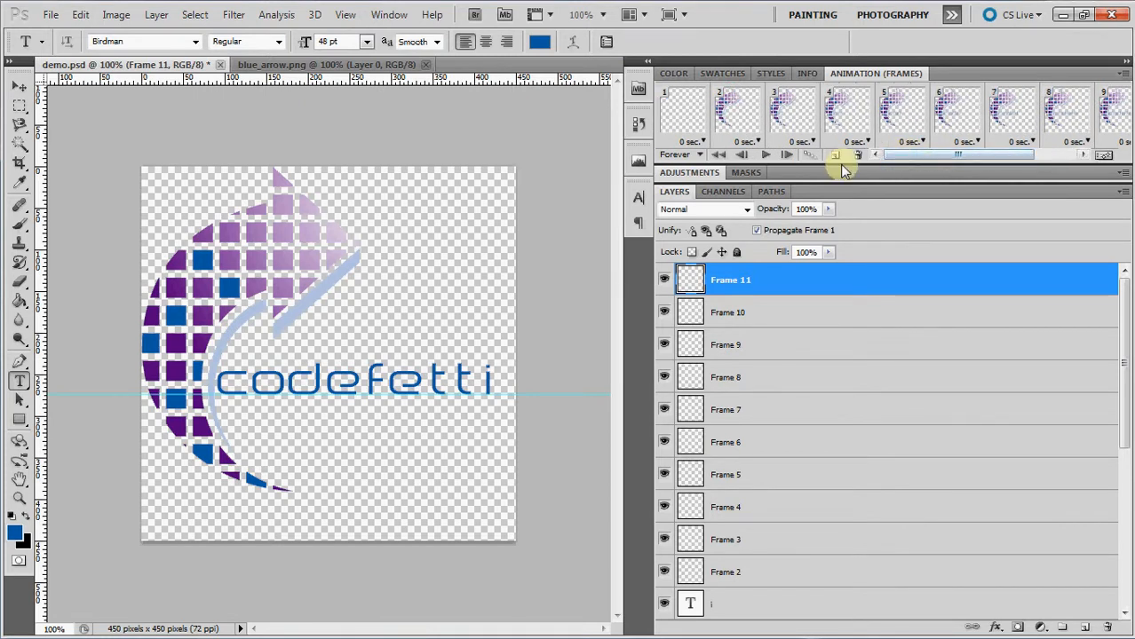
{"action": "left_click", "coordinate": [767, 157]}
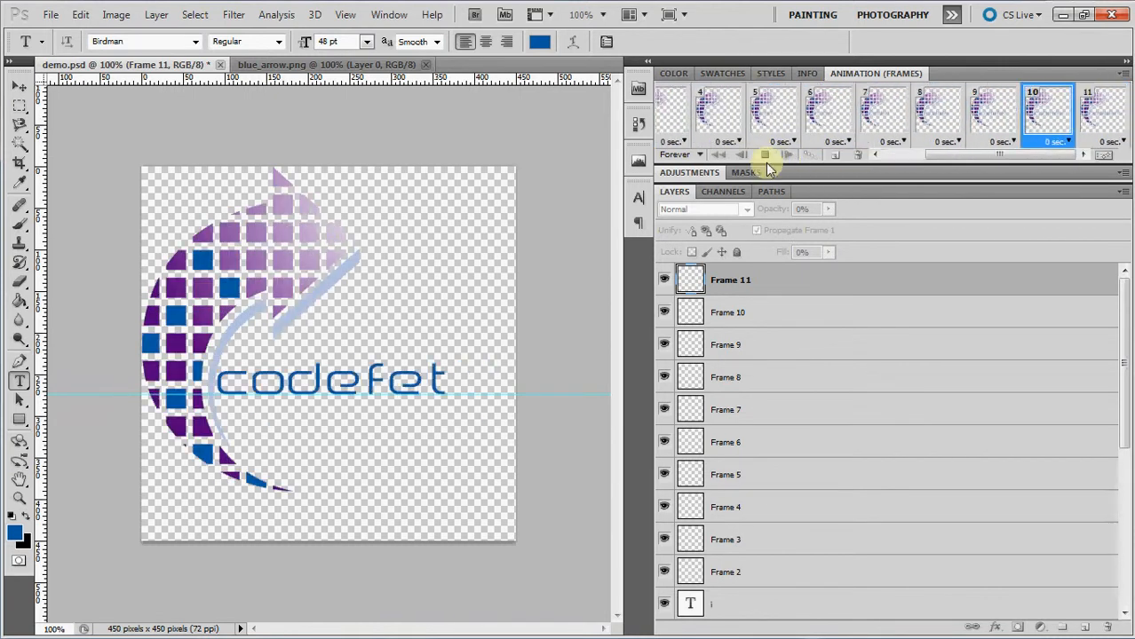
{"action": "left_click", "coordinate": [764, 157]}
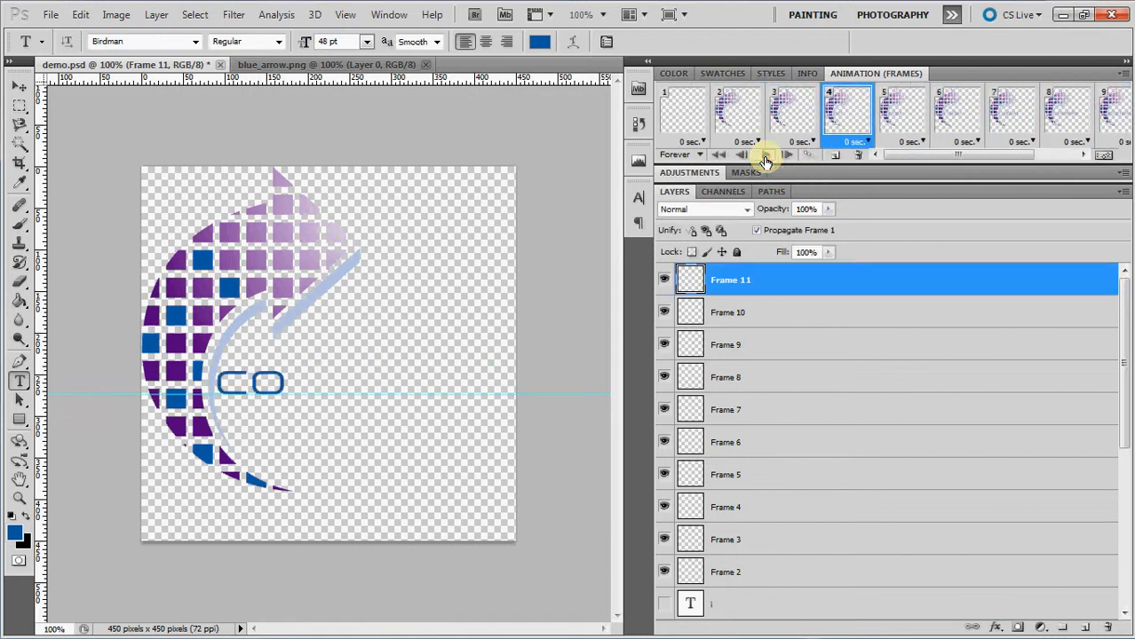
Set the animation's loop count to 2 times and play it to check the looping.
{"action": "left_click", "coordinate": [684, 156]}
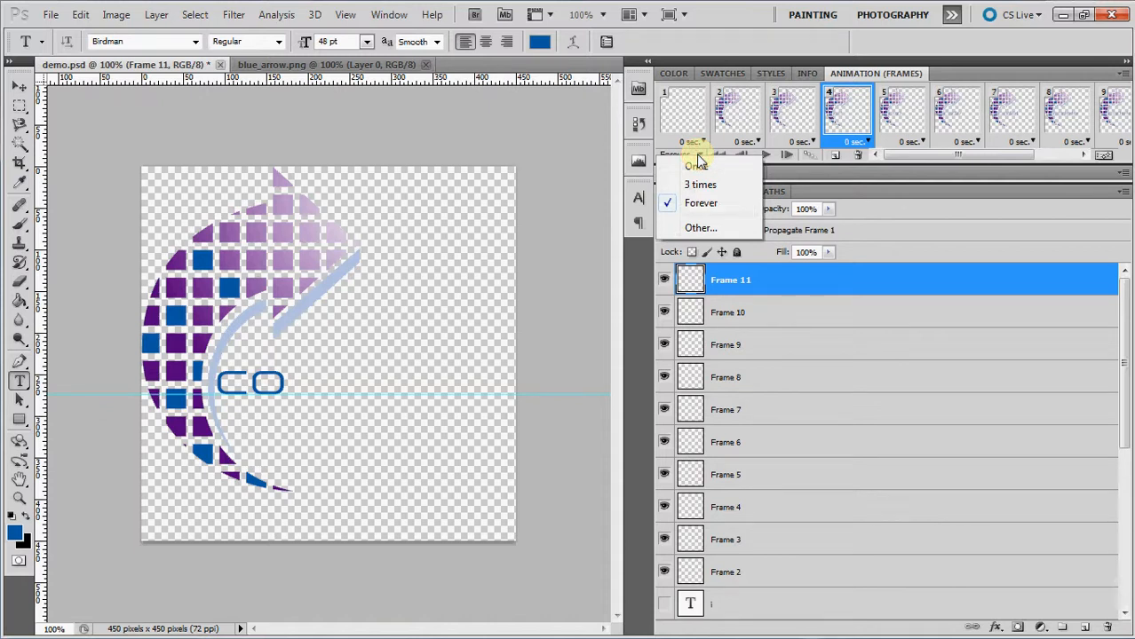
{"action": "left_click", "coordinate": [698, 228]}
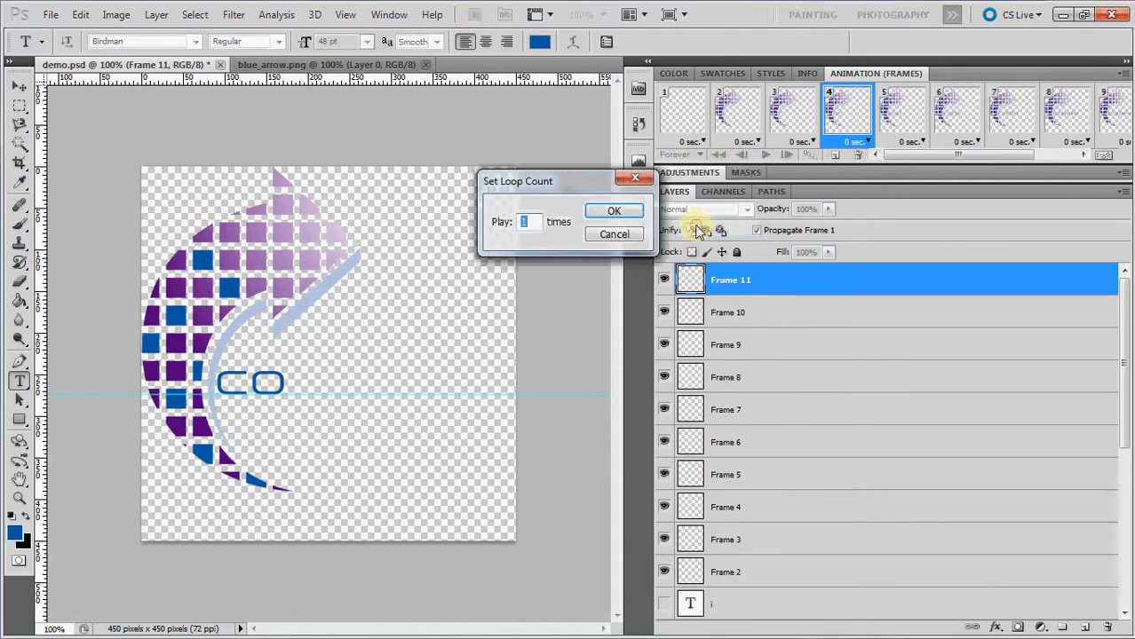
{"action": "left_click", "coordinate": [613, 212]}
{"action": "left_click", "coordinate": [763, 157]}
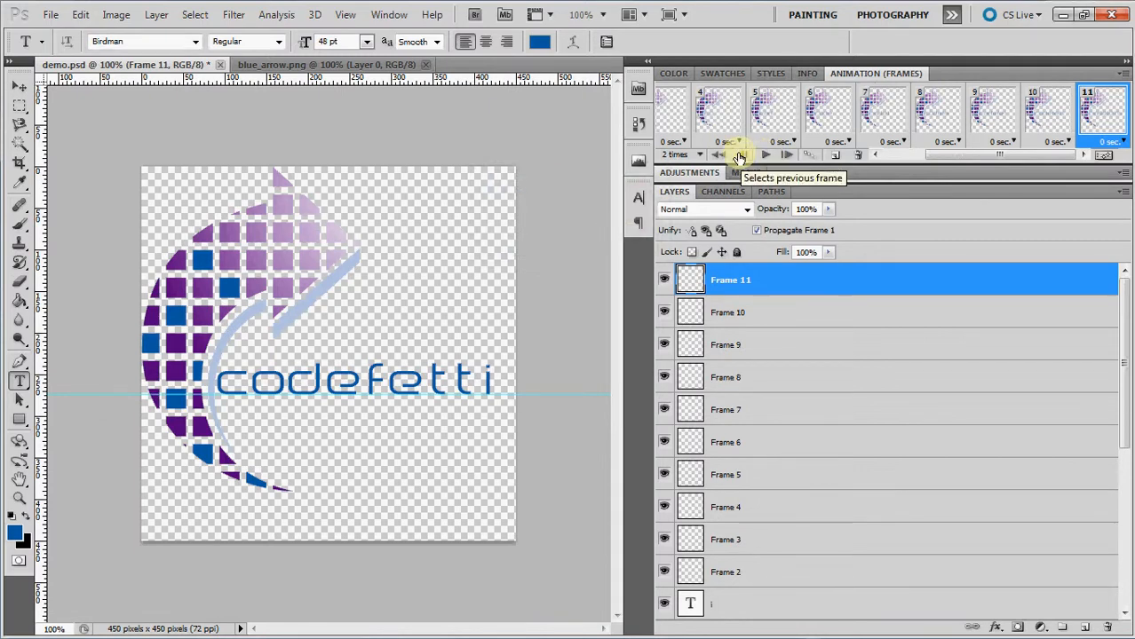
Select frames 3 through 11 together and set their frame delay to 0.5 seconds.
{"action": "left_click", "coordinate": [678, 133]}
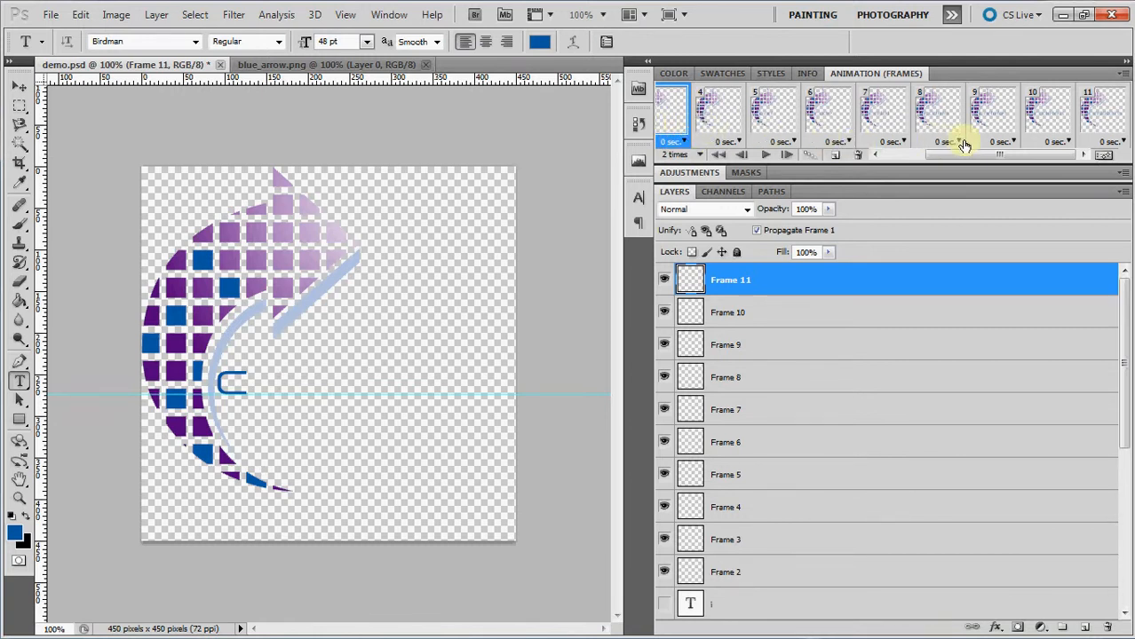
{"action": "left_click_drag", "start_coordinate": [1008, 154], "coordinate": [1032, 151]}
{"action": "left_click", "coordinate": [1101, 124], "text": "shift"}
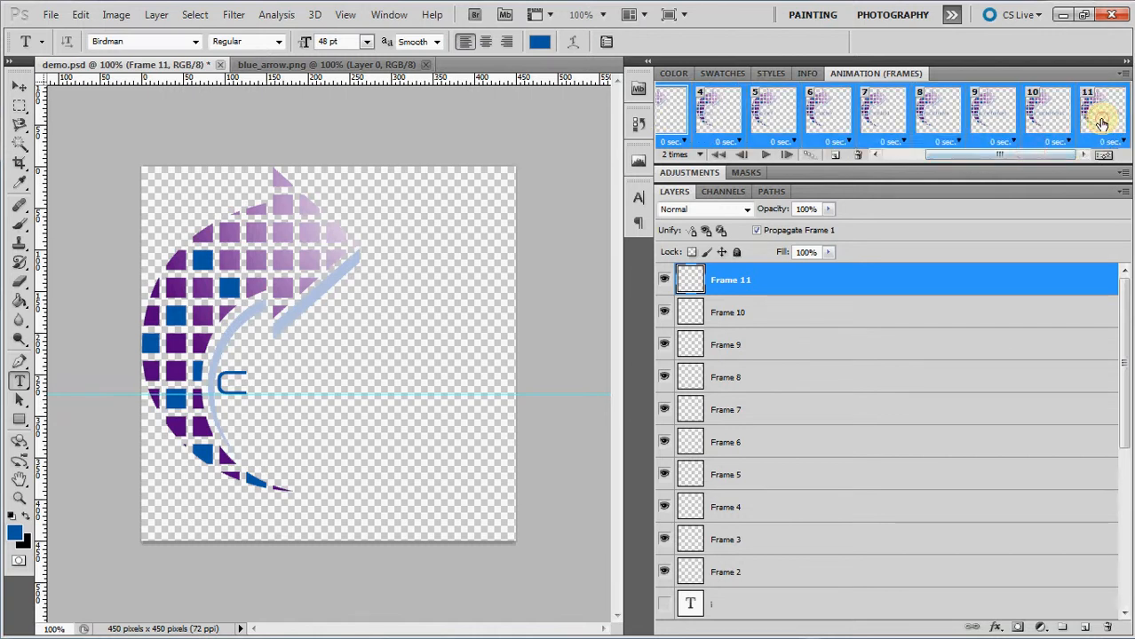
{"action": "left_click", "coordinate": [848, 142]}
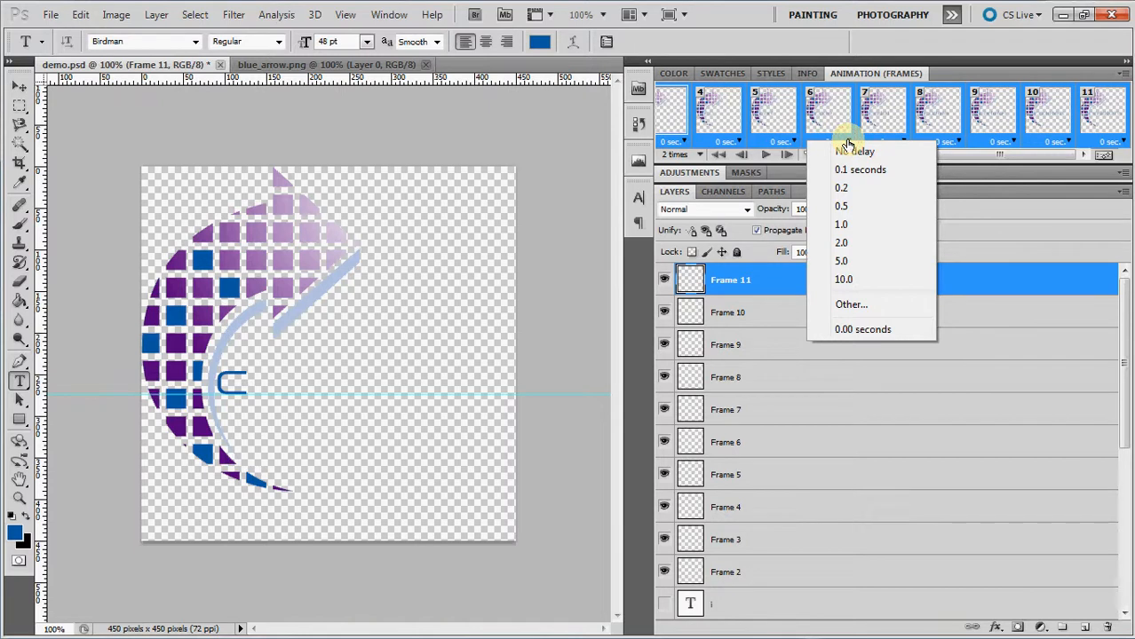
{"action": "left_click", "coordinate": [842, 206]}
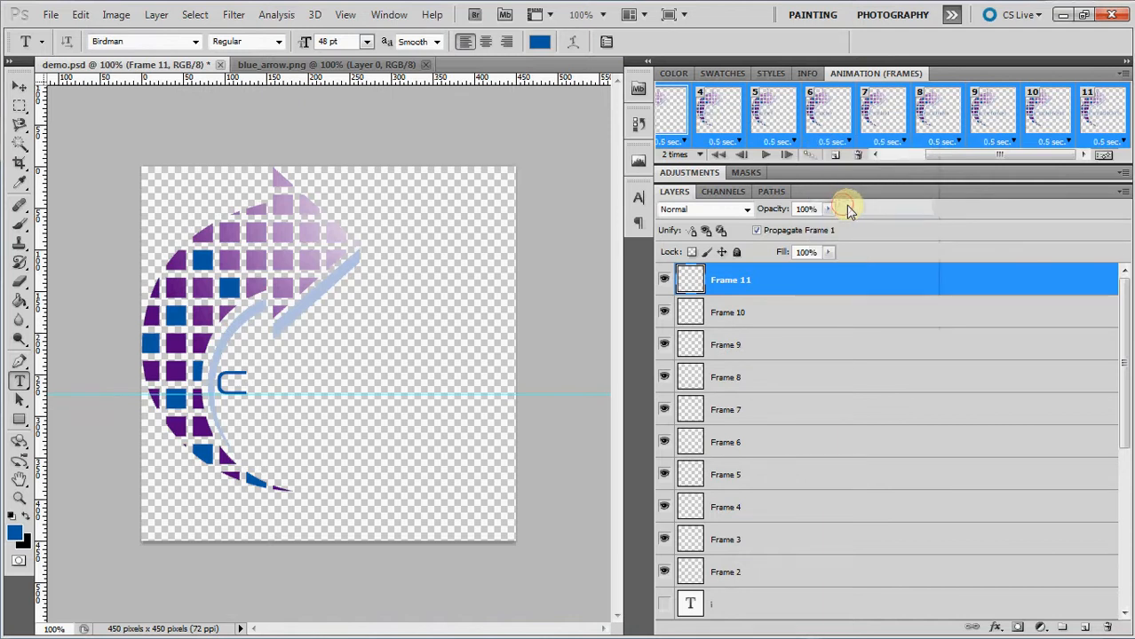
Play the animation with the new frame delay and save demo.psd.
{"action": "left_click", "coordinate": [762, 157]}
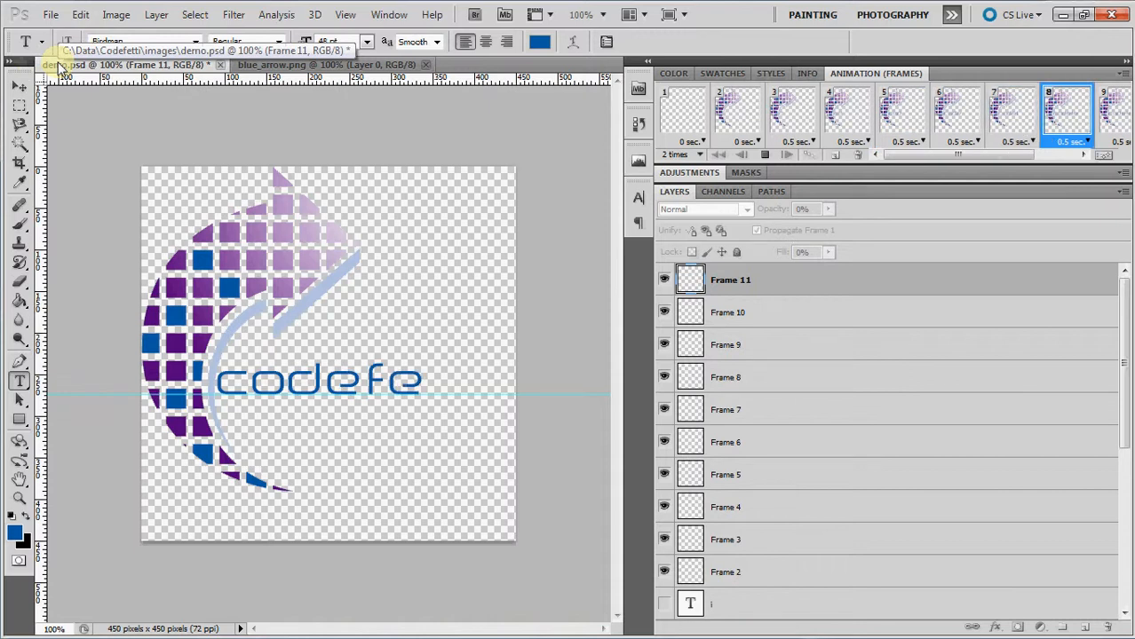
{"action": "left_click", "coordinate": [51, 14]}
{"action": "left_click", "coordinate": [79, 254]}
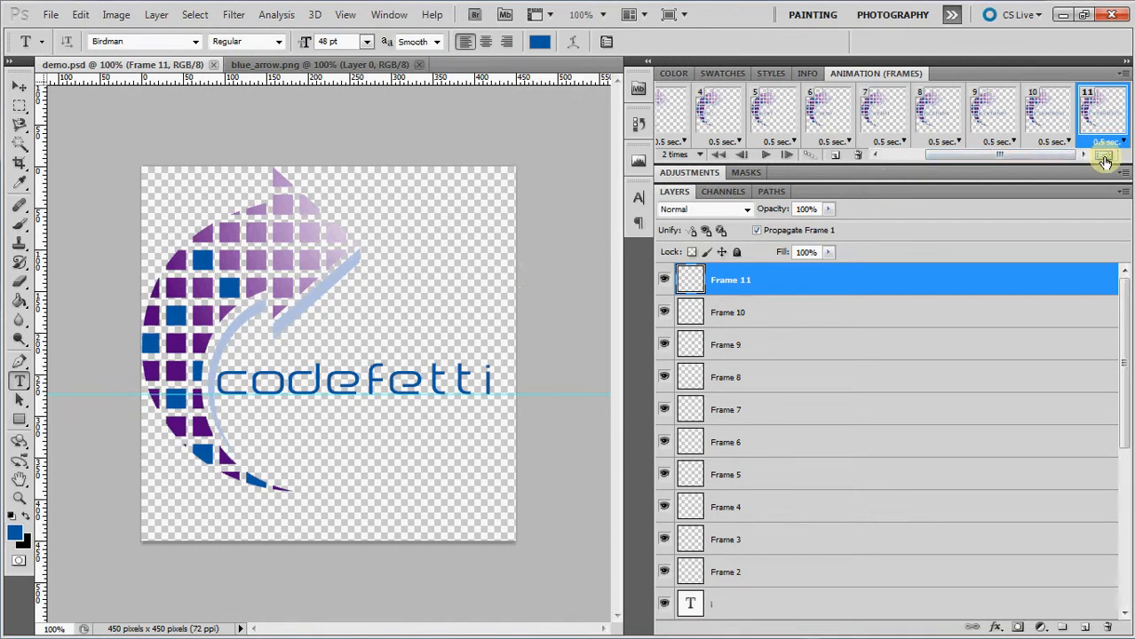
Switch the animation to timeline view, enlarge the timeline area, and look through the tracks down to Layer 1.
{"action": "left_click", "coordinate": [1105, 158]}
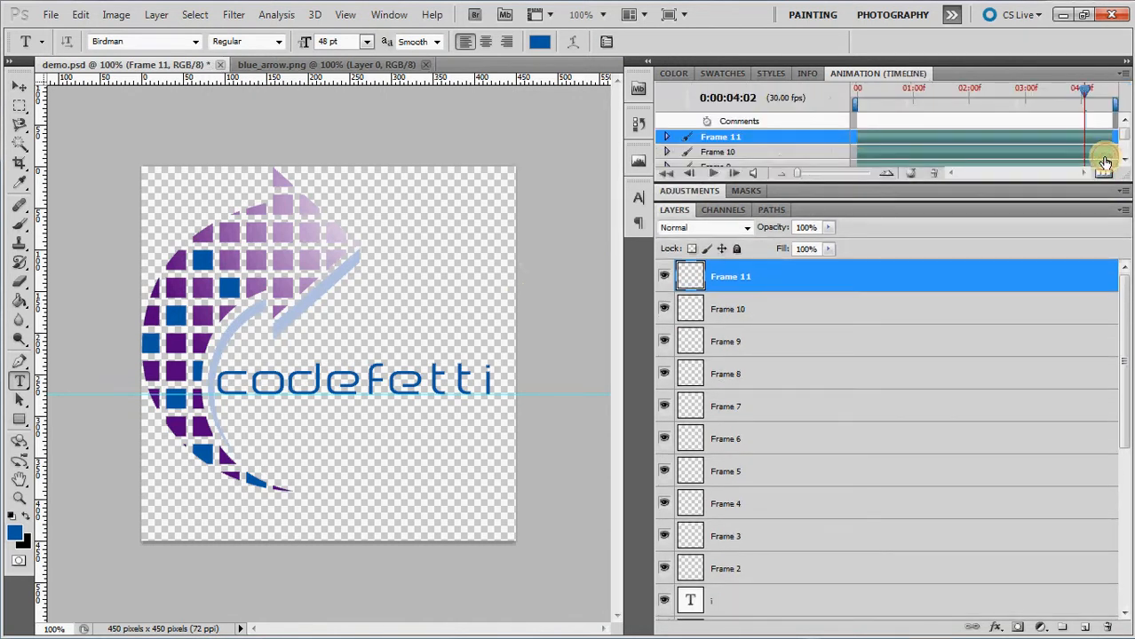
{"action": "left_click_drag", "start_coordinate": [1085, 184], "coordinate": [1055, 325]}
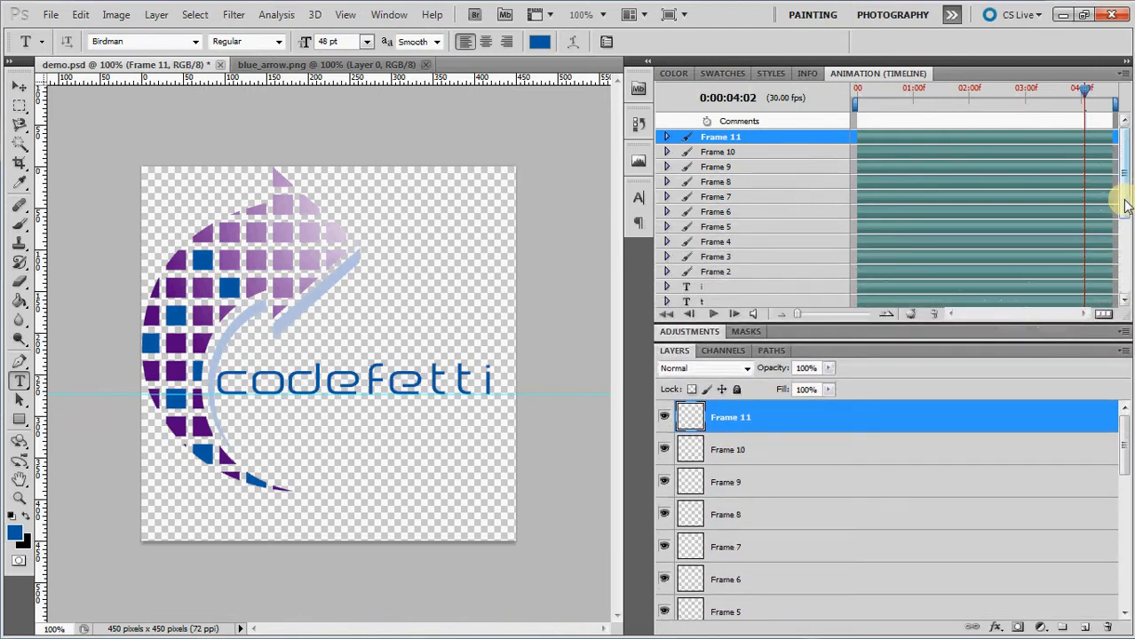
{"action": "mouse_move", "coordinate": [1126, 206]}
{"action": "left_mouse_down"}
{"action": "mouse_move", "coordinate": [1122, 282]}
{"action": "mouse_move", "coordinate": [1124, 191]}
{"action": "left_mouse_up"}
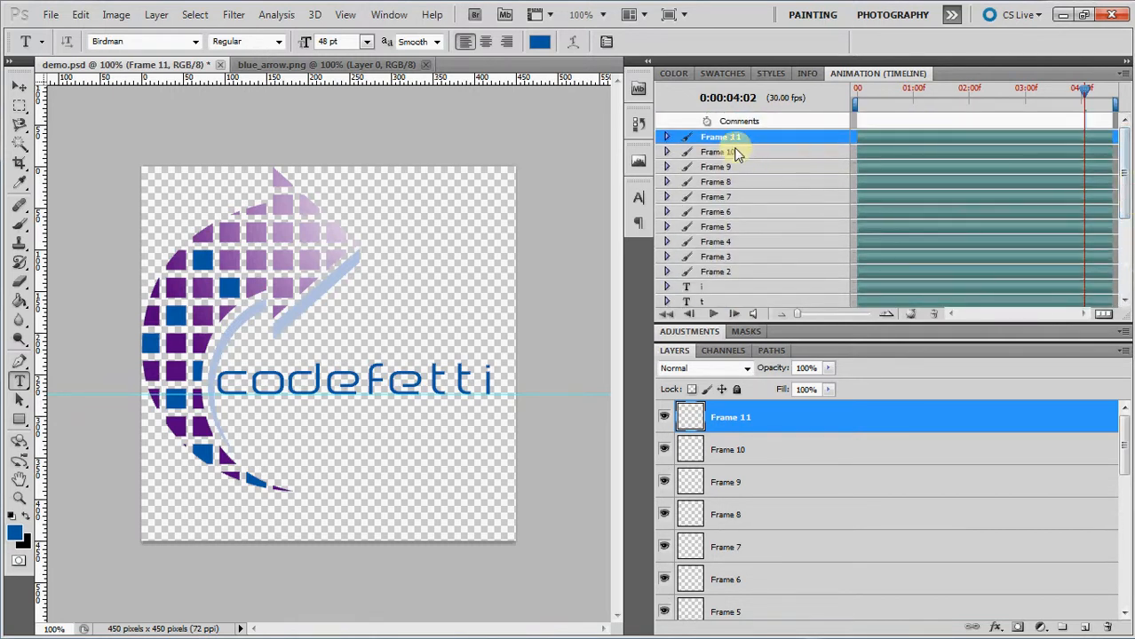
{"action": "left_click_drag", "start_coordinate": [1119, 178], "coordinate": [1121, 298]}
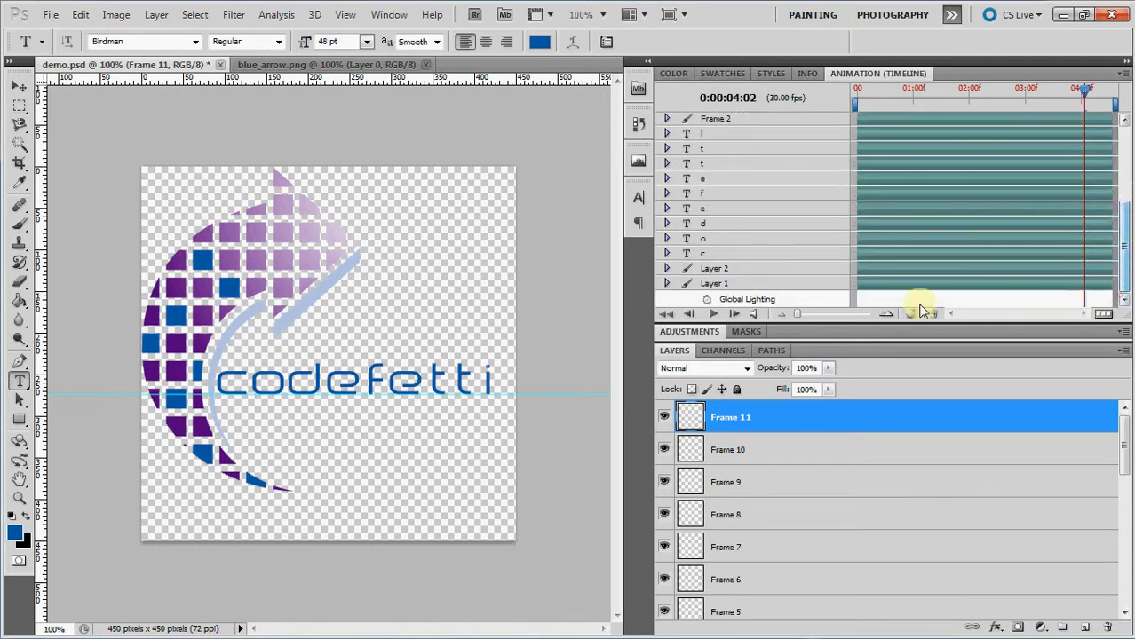
Expand the letter "c" track in the timeline to examine its animatable properties, and collapse it again.
{"action": "left_click", "coordinate": [668, 255]}
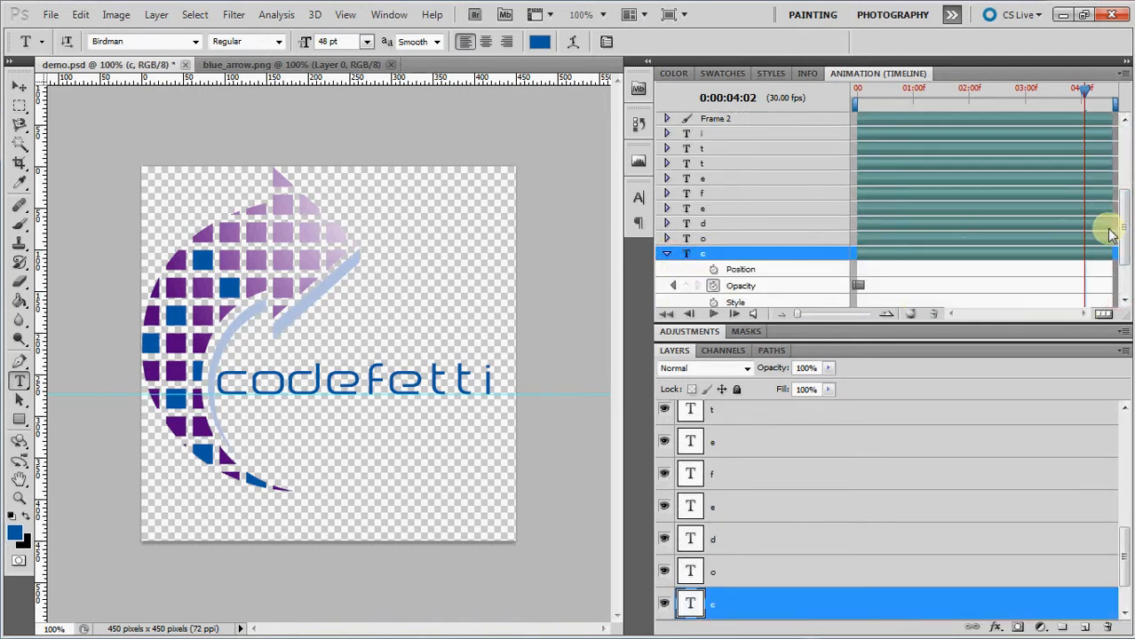
{"action": "left_click_drag", "start_coordinate": [1121, 233], "coordinate": [1124, 263]}
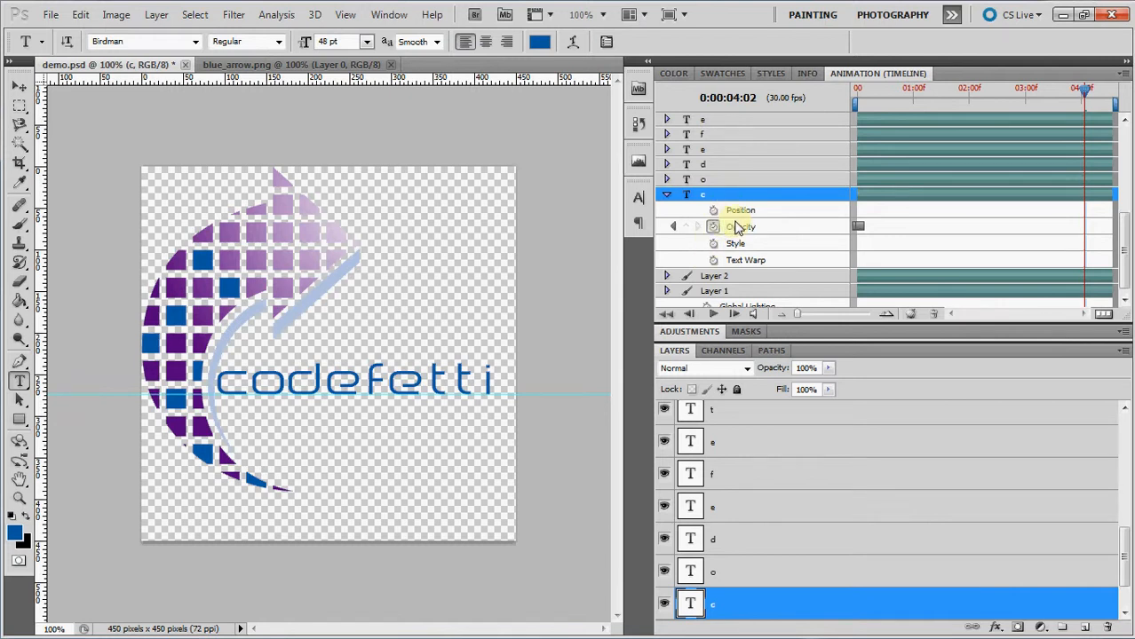
{"action": "left_click", "coordinate": [666, 195]}
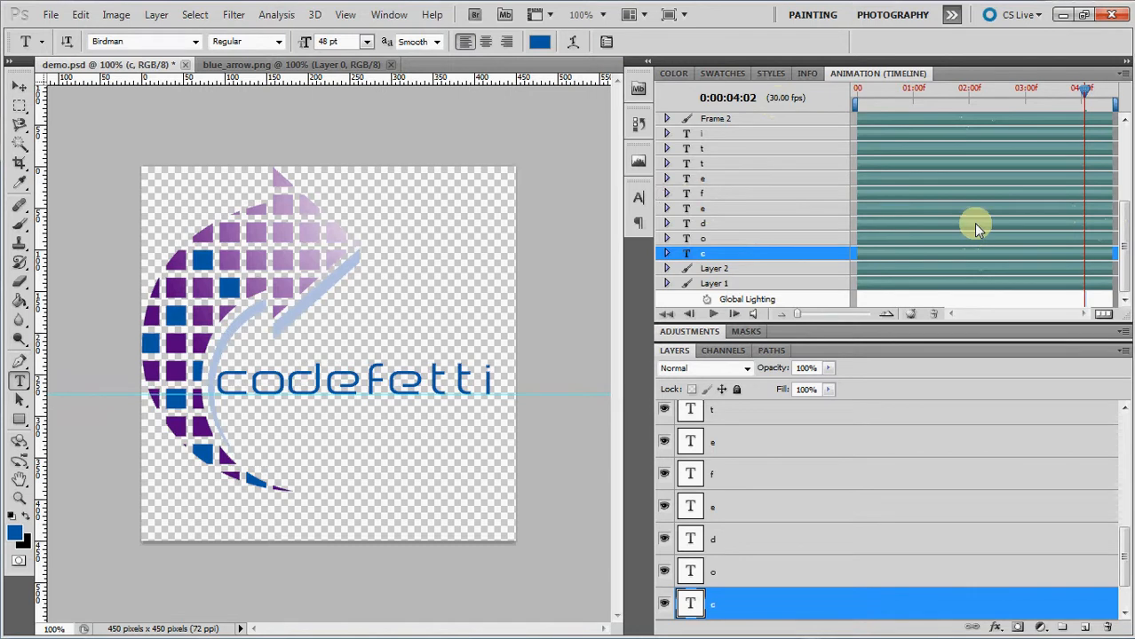
Convert the timeline back to a frame animation, accepting the conversion, and play the animation.
{"action": "left_click", "coordinate": [1101, 316]}
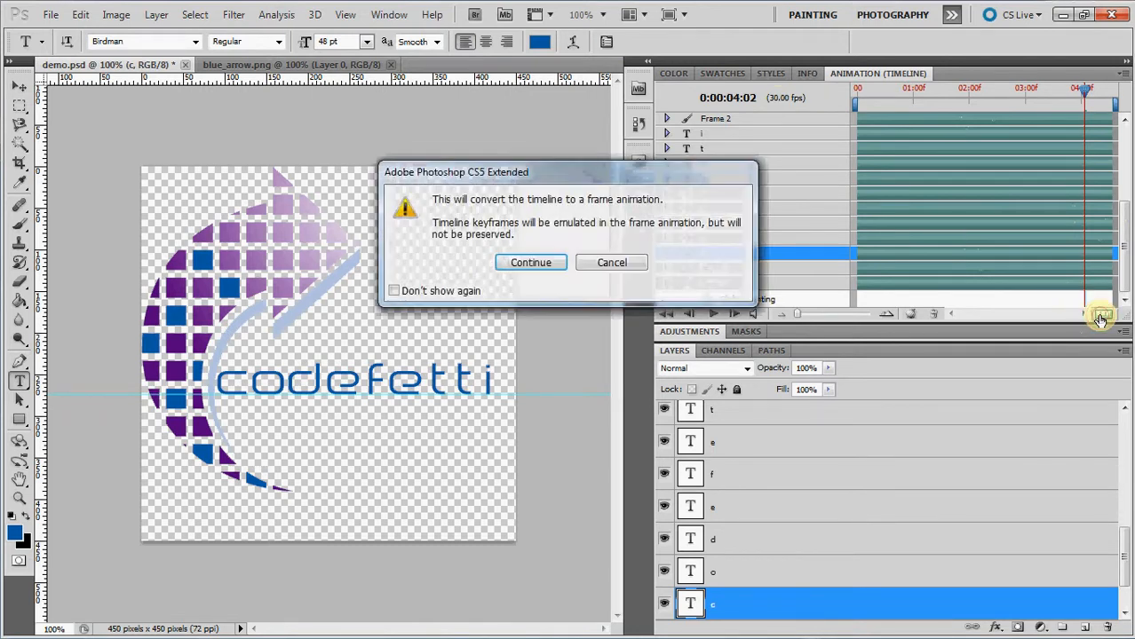
{"action": "left_click", "coordinate": [543, 263]}
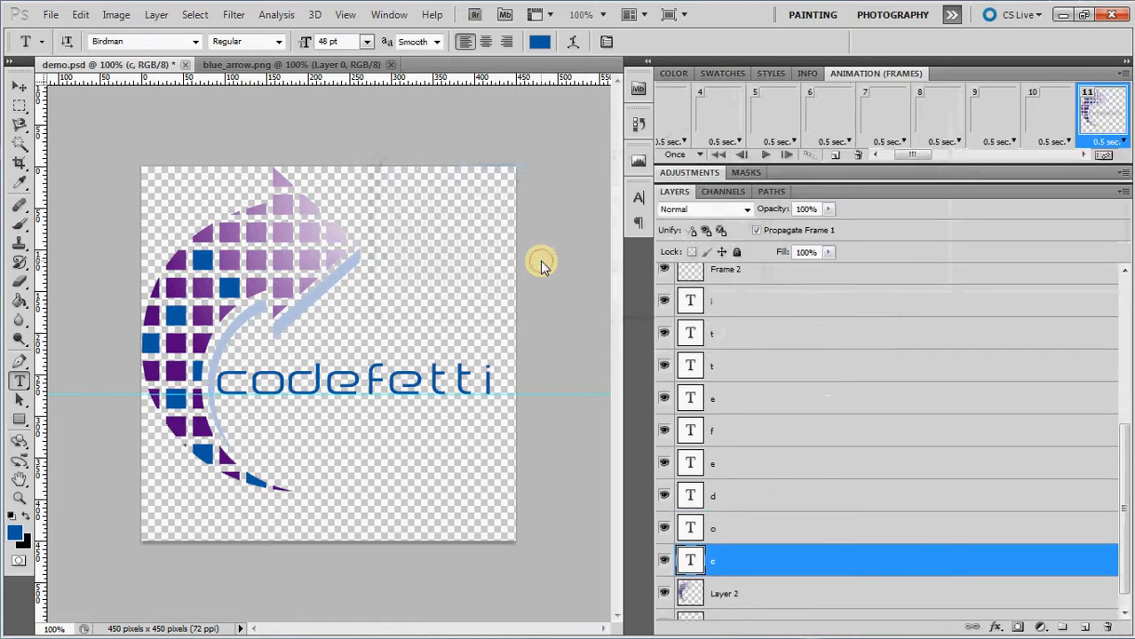
{"action": "left_click", "coordinate": [765, 154]}
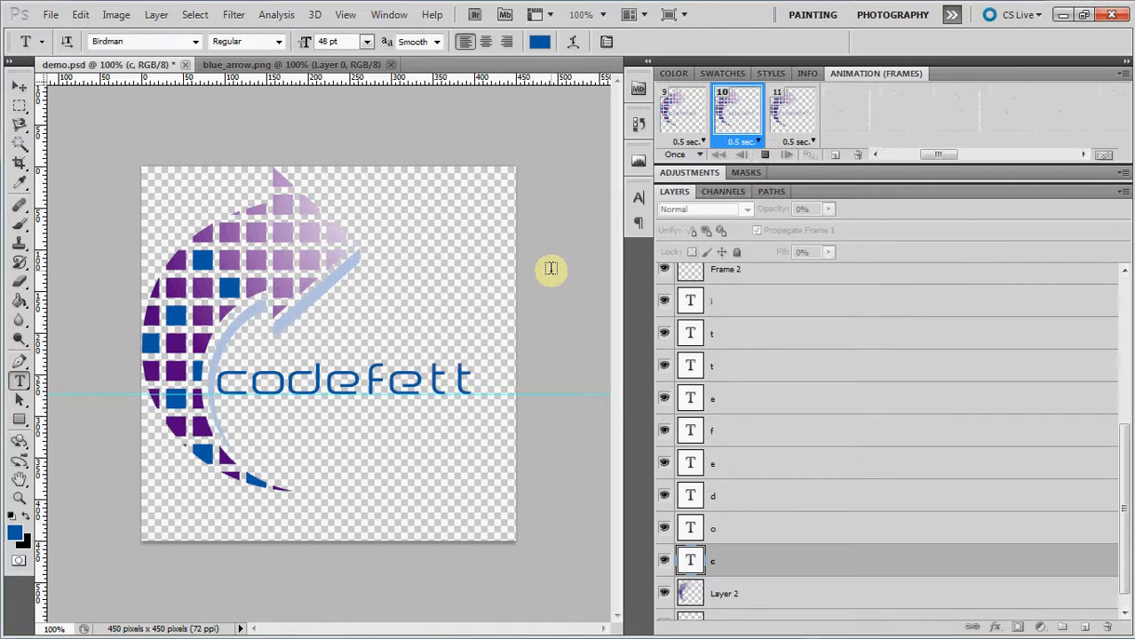
{"action": "left_click", "coordinate": [48, 14]}
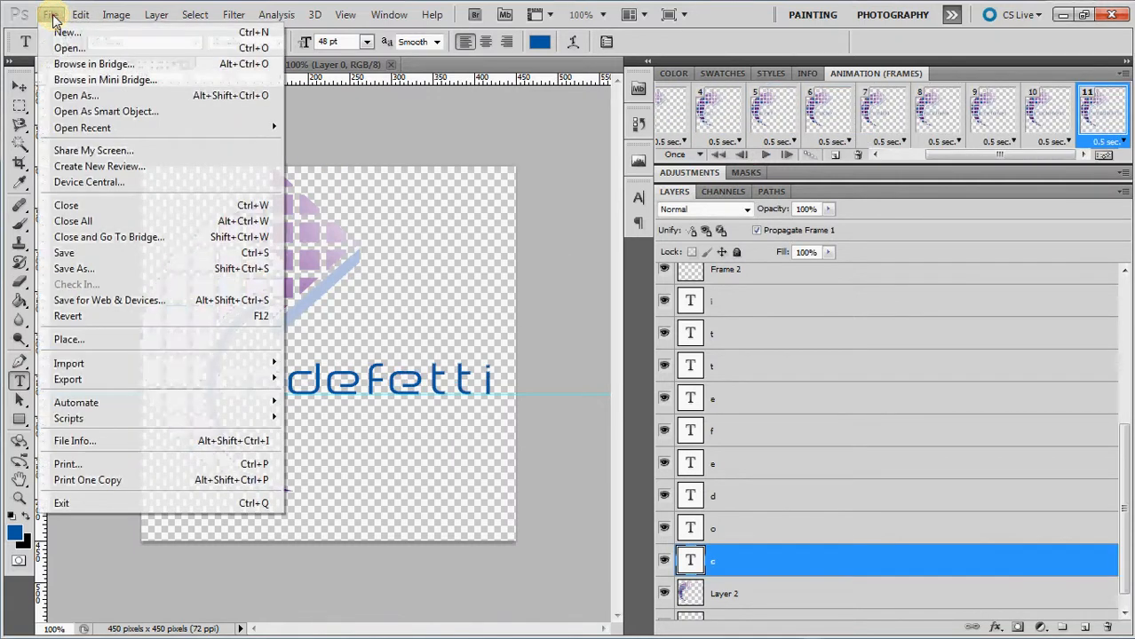
{"action": "left_click", "coordinate": [100, 271]}
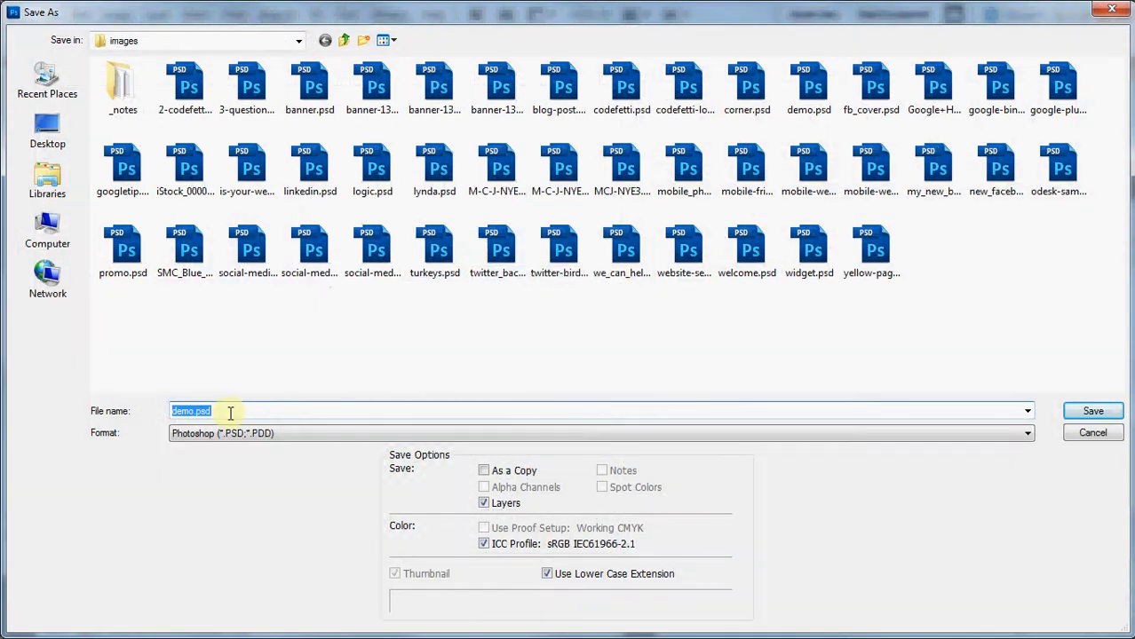
{"action": "left_click", "coordinate": [1092, 411]}
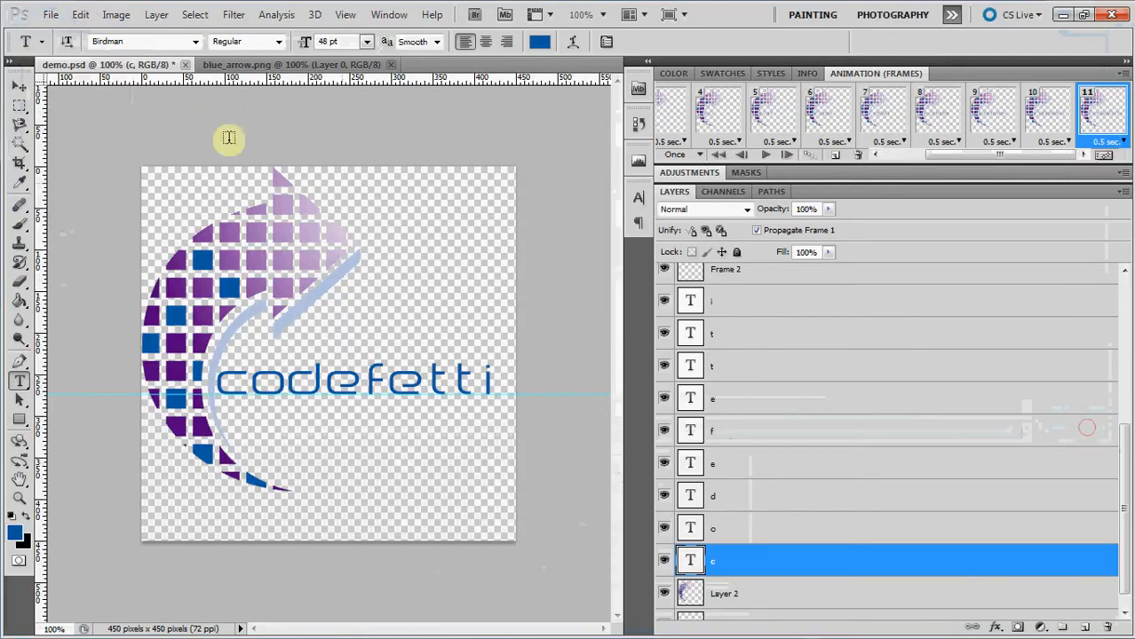
Open the Save for Web & Devices export for the animated logo.
{"action": "left_click", "coordinate": [51, 15]}
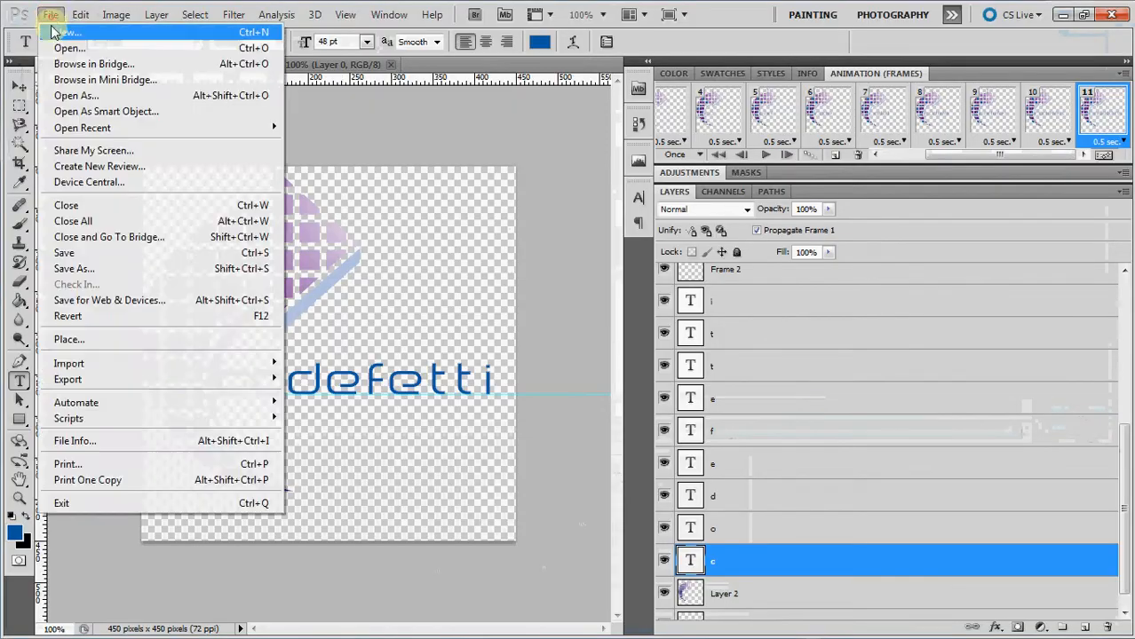
{"action": "left_click", "coordinate": [113, 302]}
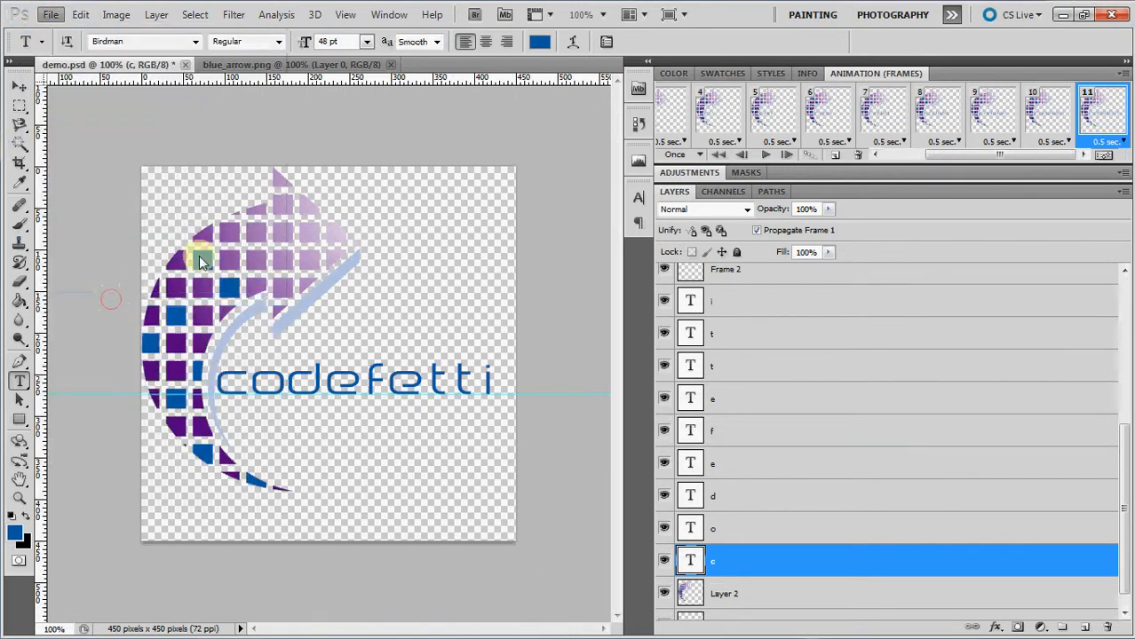